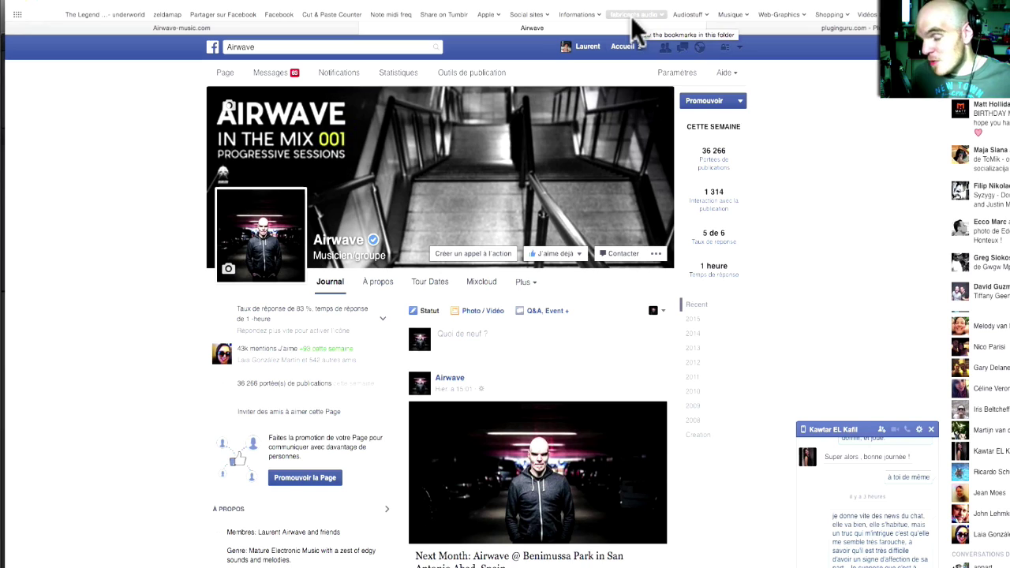
# - Examine the PluginGuru product page for Airwave V1 for Omnisphere 2, including its sale offer, patch list and description
pyautogui.click(864, 28)
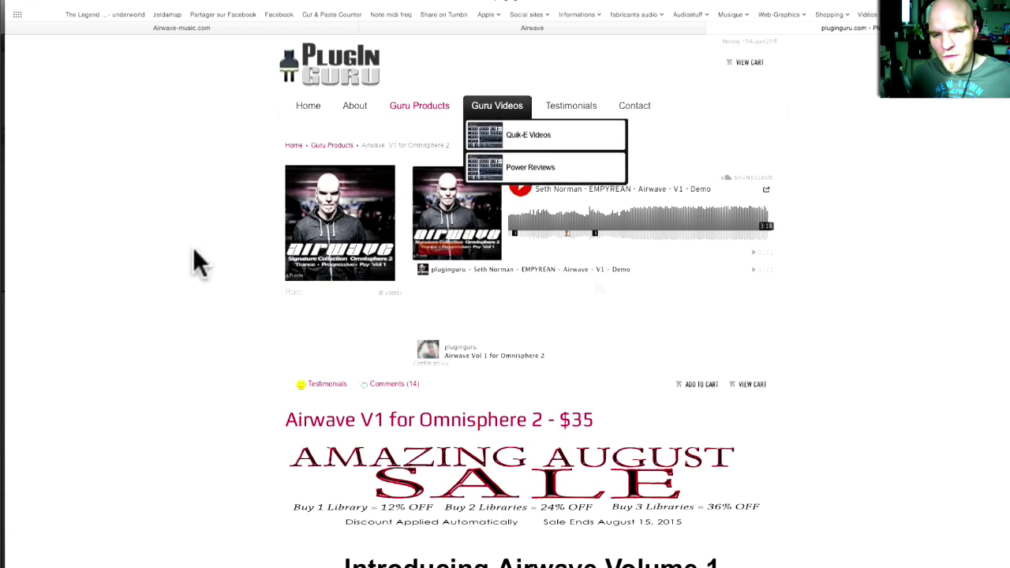
pyautogui.scroll(-3, 238, 362)
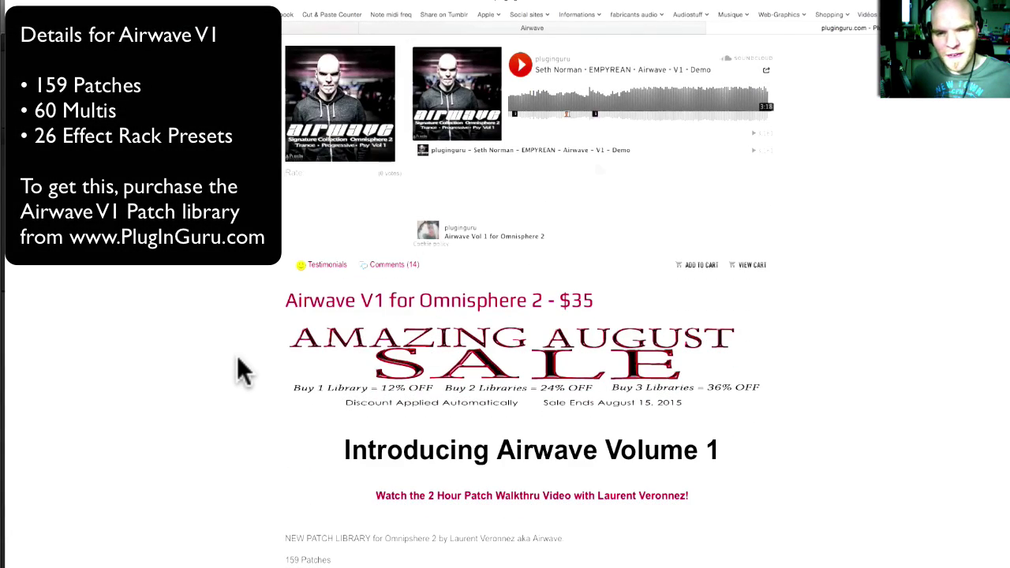
pyautogui.scroll(3, 237, 356)
pyautogui.scroll(-3, 231, 344)
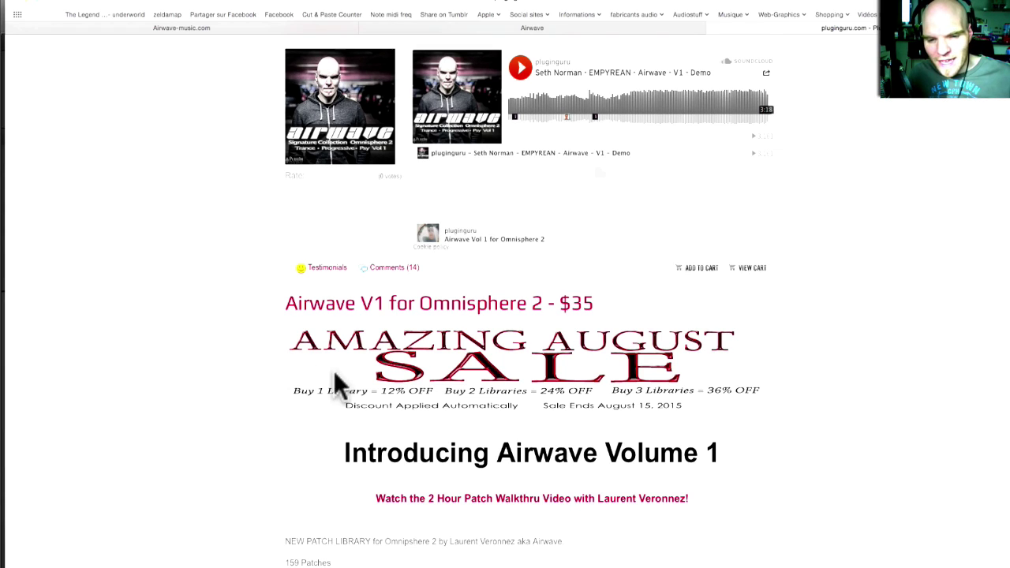
pyautogui.scroll(-3, 339, 387)
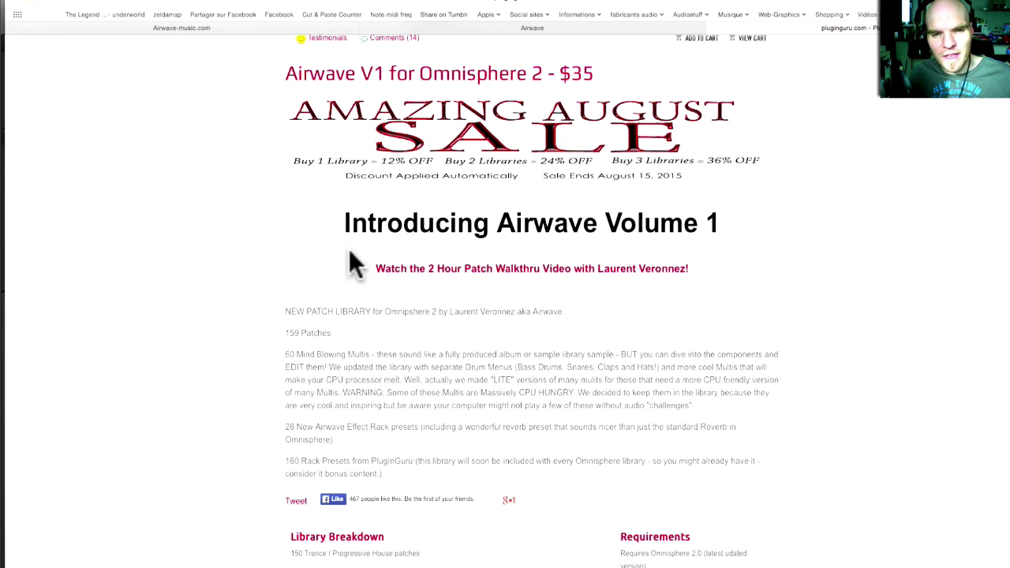
pyautogui.scroll(5, 349, 249)
pyautogui.scroll(-4, 349, 248)
pyautogui.scroll(-1, 348, 248)
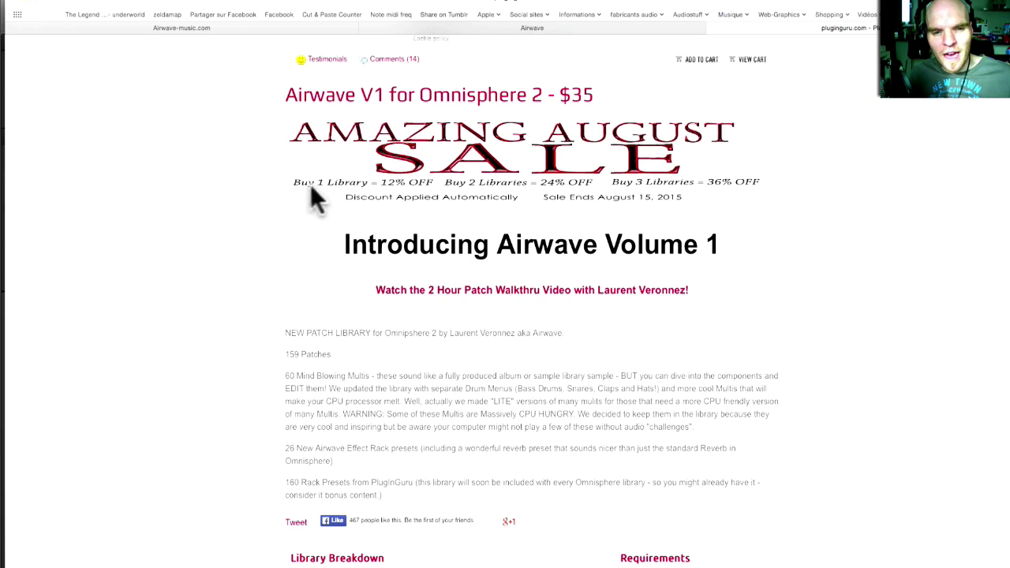
pyautogui.scroll(1, 442, 197)
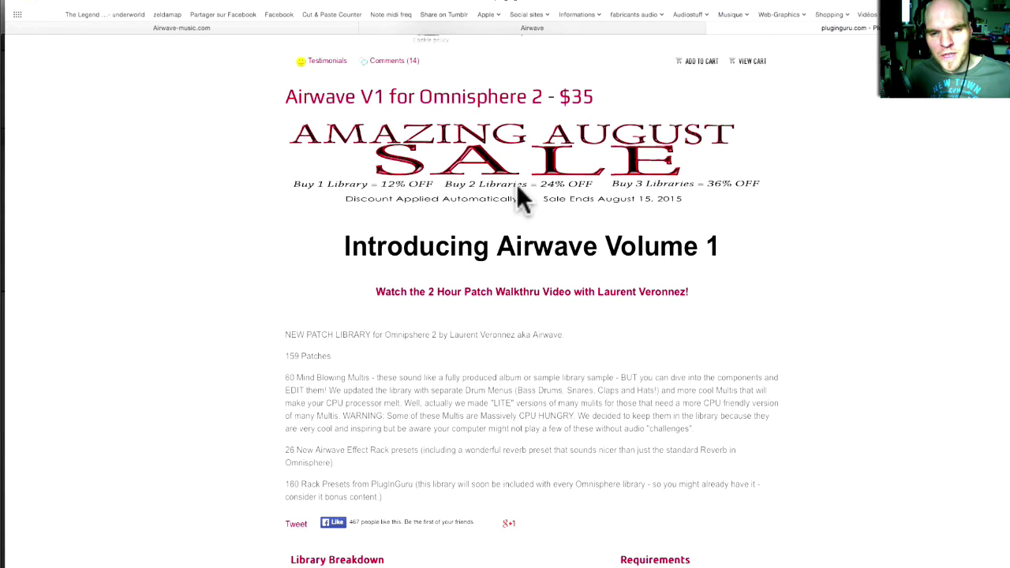
pyautogui.scroll(1, 679, 183)
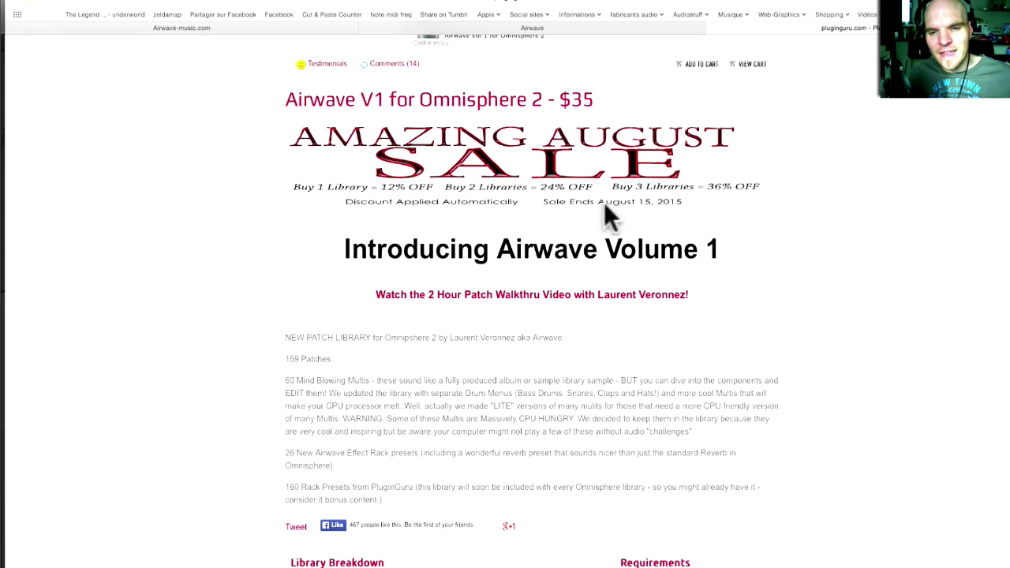
pyautogui.scroll(4, 460, 158)
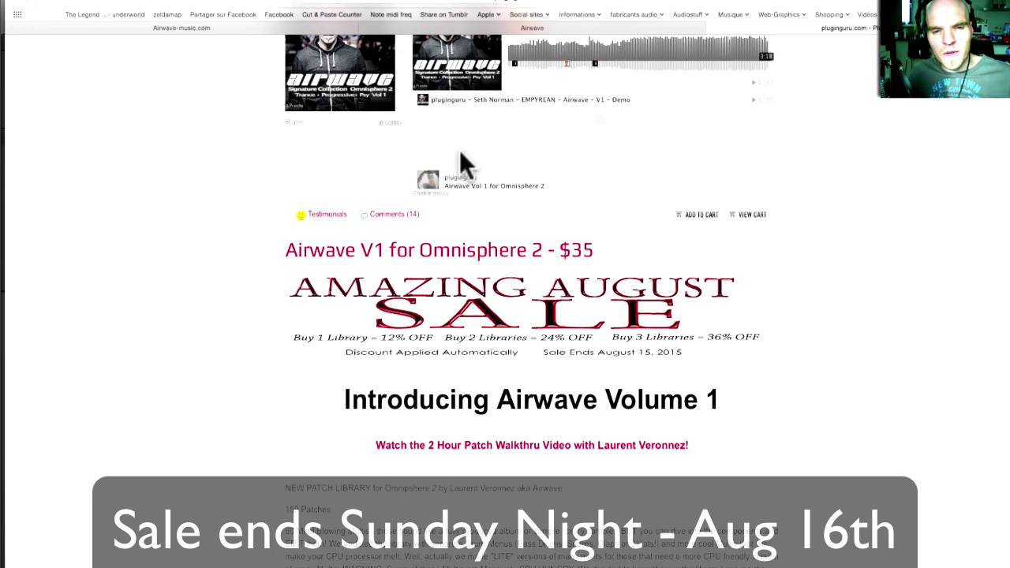
pyautogui.scroll(4, 462, 156)
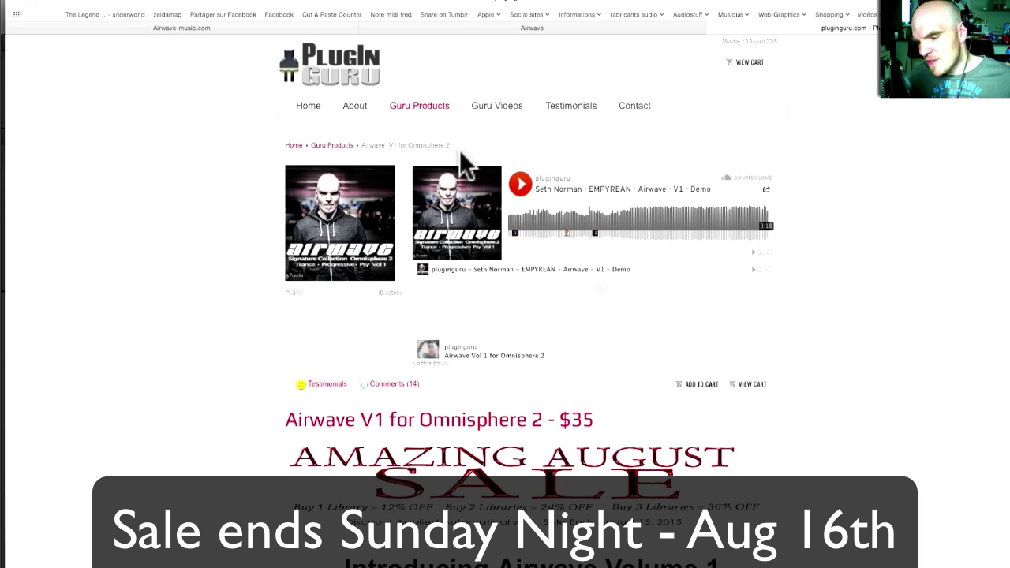
# - Review the rest of the Airwave V1 page down to the library breakdown, requirements and customer comments
pyautogui.scroll(-1, 466, 166)
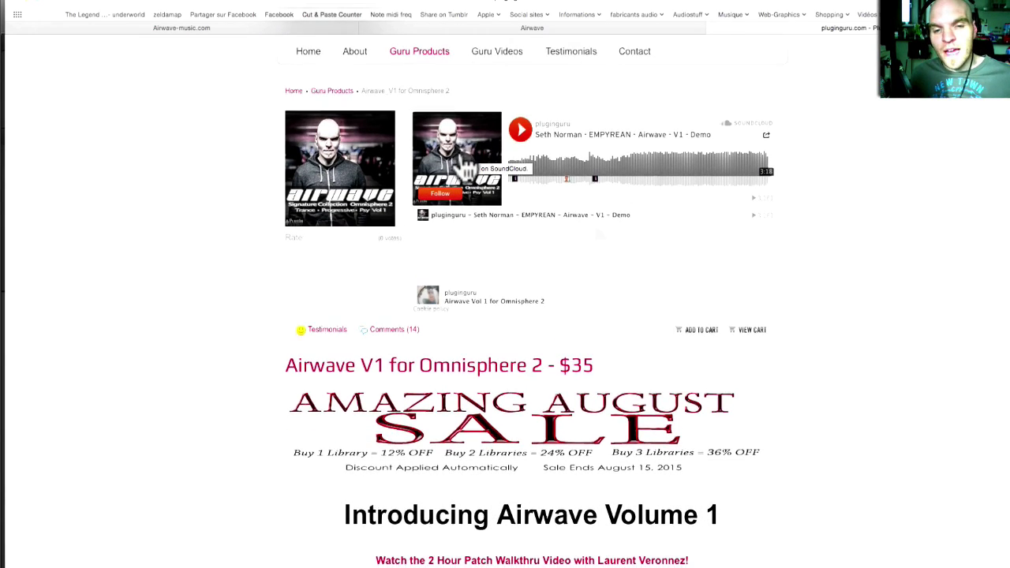
pyautogui.scroll(-2, 466, 169)
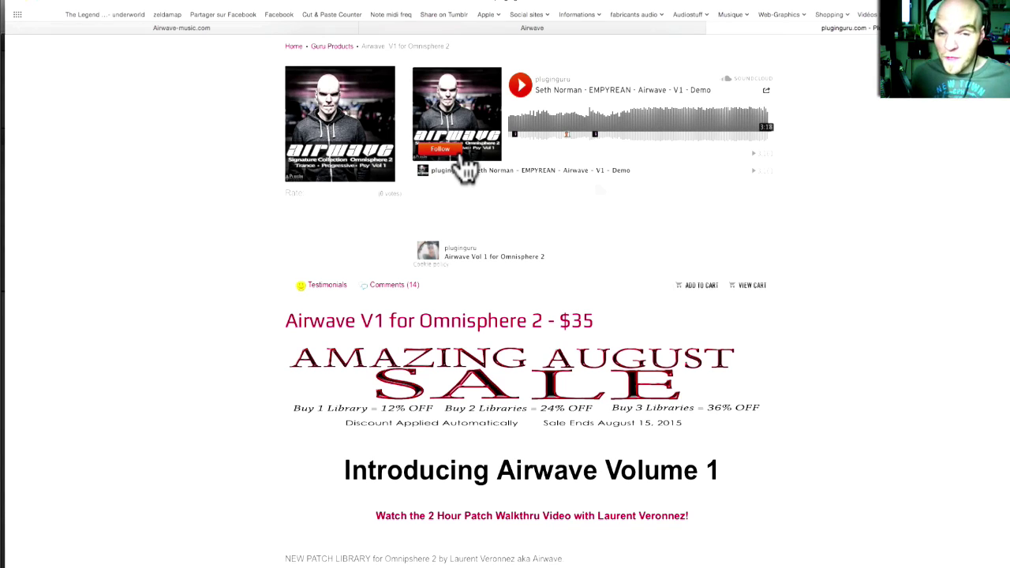
pyautogui.scroll(-5, 466, 168)
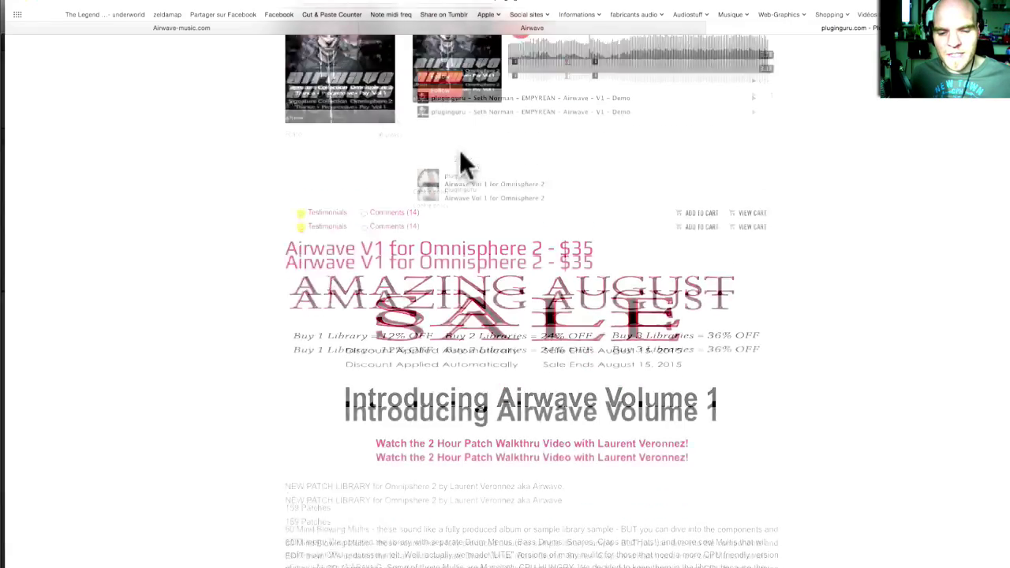
pyautogui.scroll(-4, 461, 154)
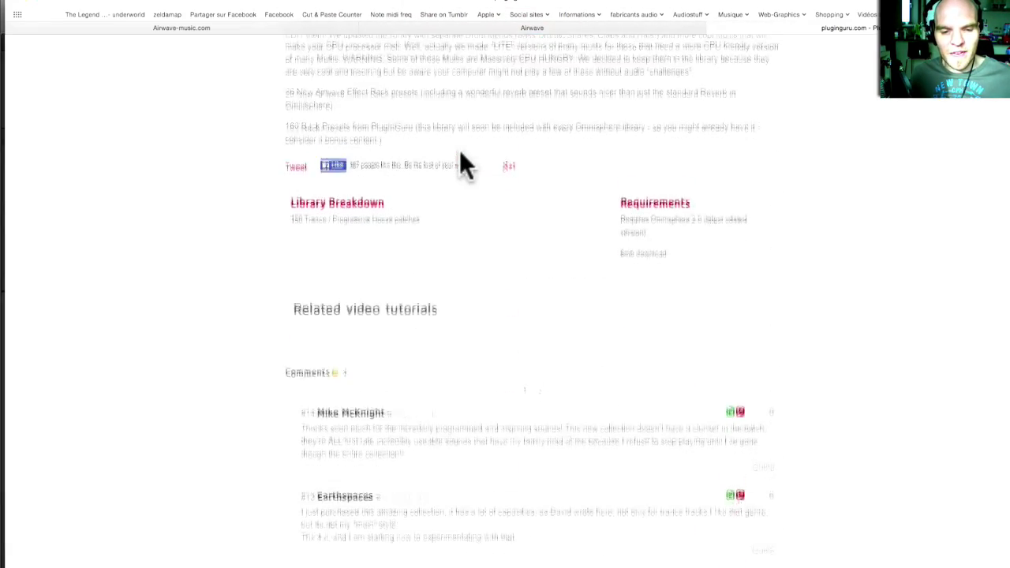
pyautogui.scroll(4, 461, 155)
pyautogui.scroll(6, 466, 166)
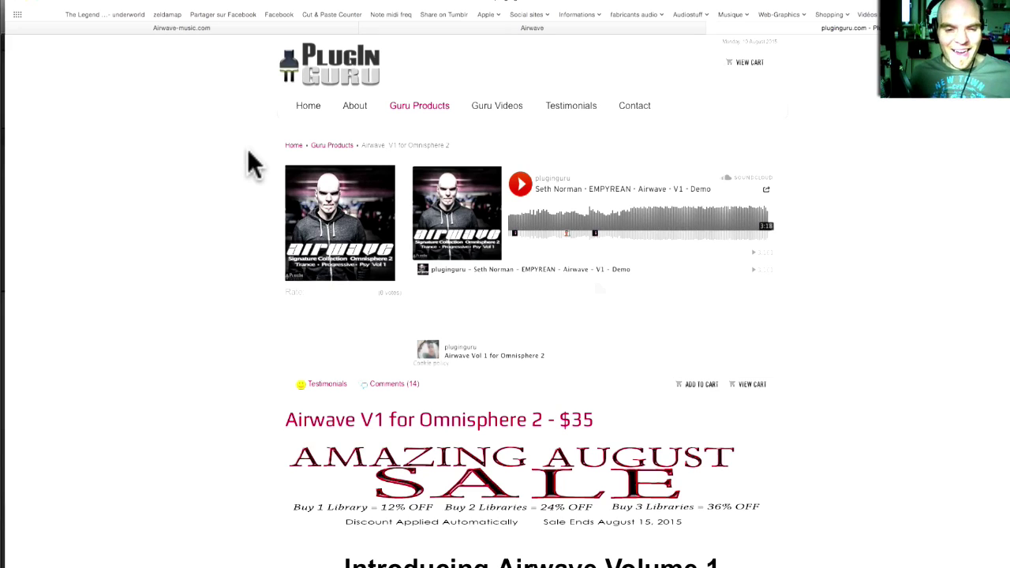
# - Switch from Safari to Logic Pro, where the Omnisphere instrument window is open
pyautogui.press('super+Tab')
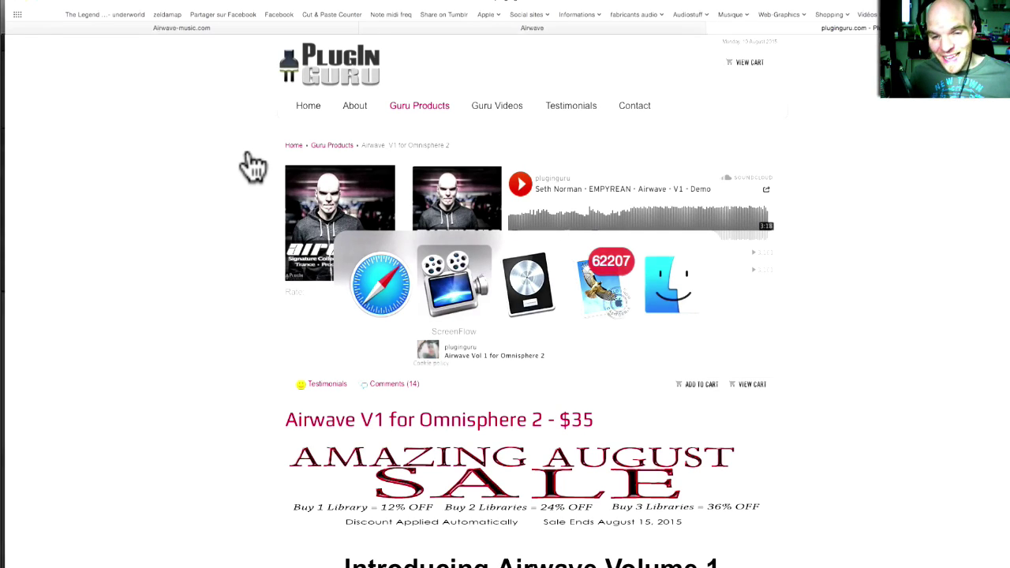
pyautogui.press('super+Tab')
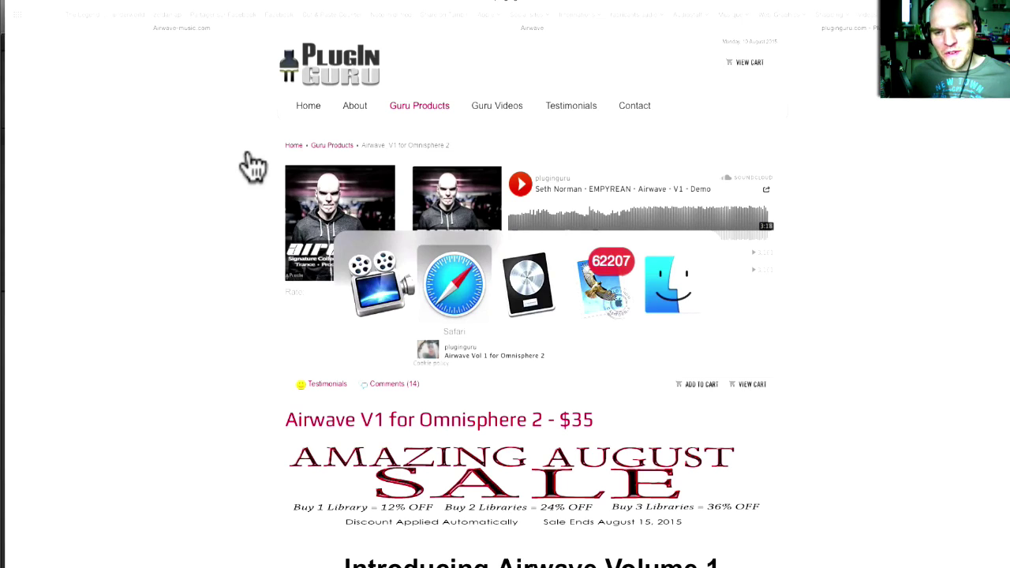
pyautogui.press('super+Tab')
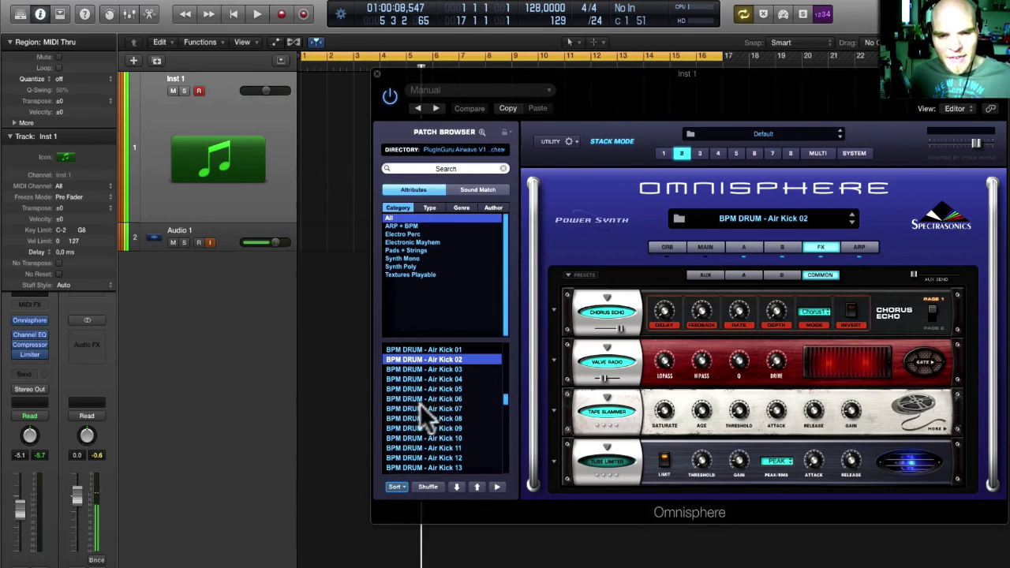
# - Load BPM DRUM - Air Kick 01 into part 2 and reset every part by initializing the multi
pyautogui.click(441, 349)
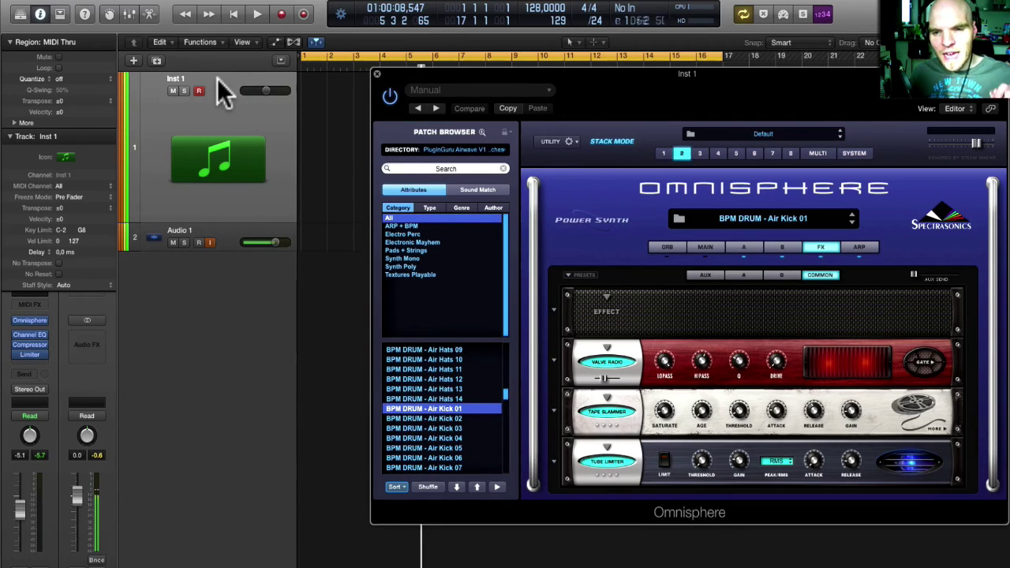
pyautogui.click(556, 140)
pyautogui.click(565, 165)
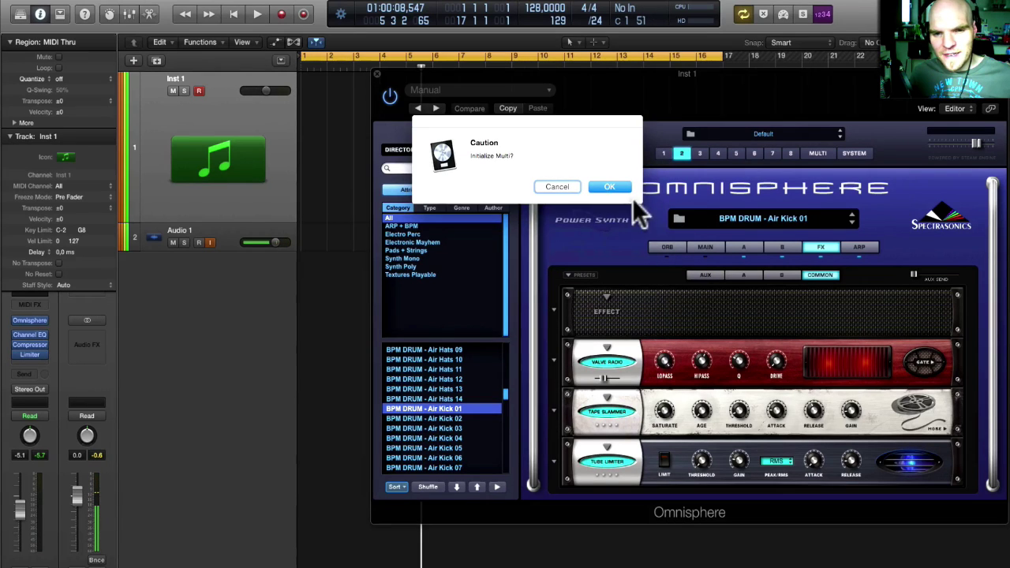
pyautogui.click(612, 187)
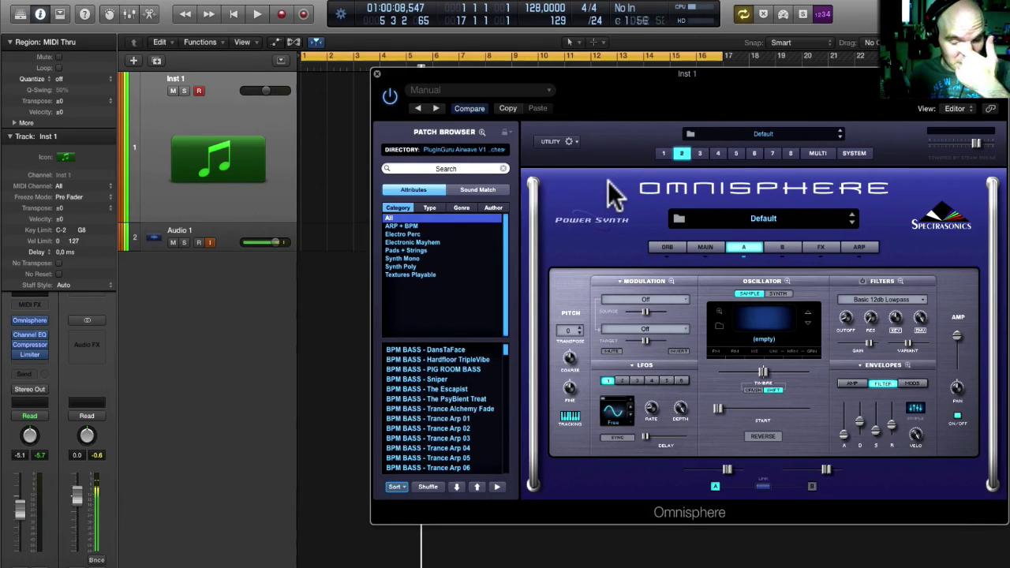
# - Load the patch BPM DRUM - Air Kick 01 from the PluginGuru Airwave V1 directory into part 1
pyautogui.click(665, 154)
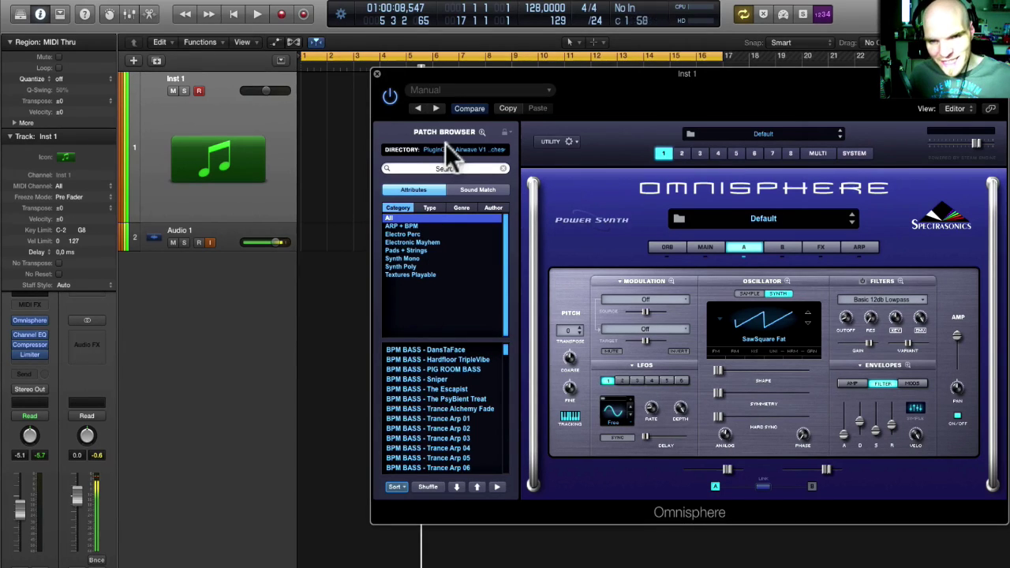
pyautogui.scroll(-10, 450, 380)
pyautogui.scroll(-5, 451, 380)
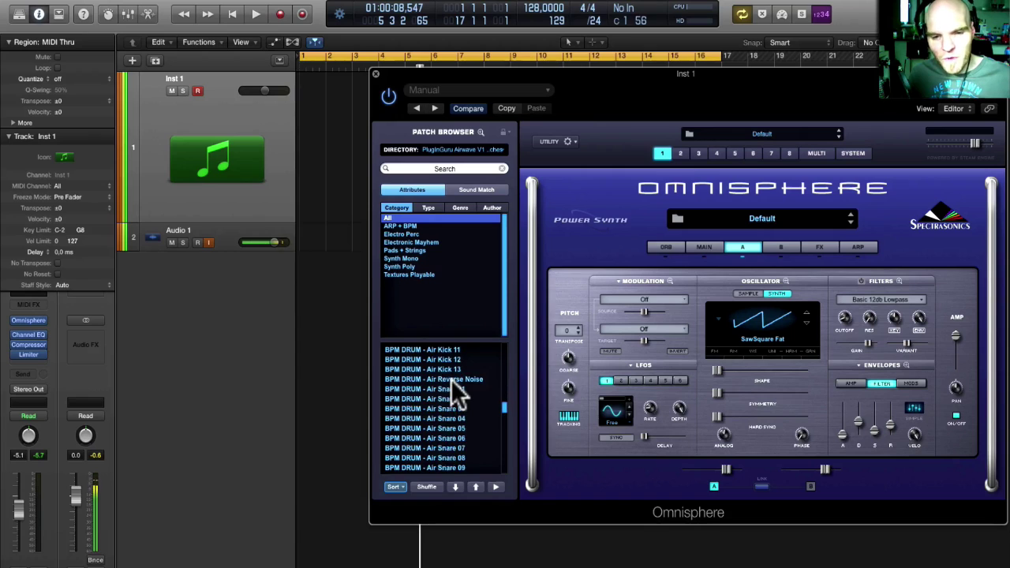
pyautogui.scroll(1, 451, 378)
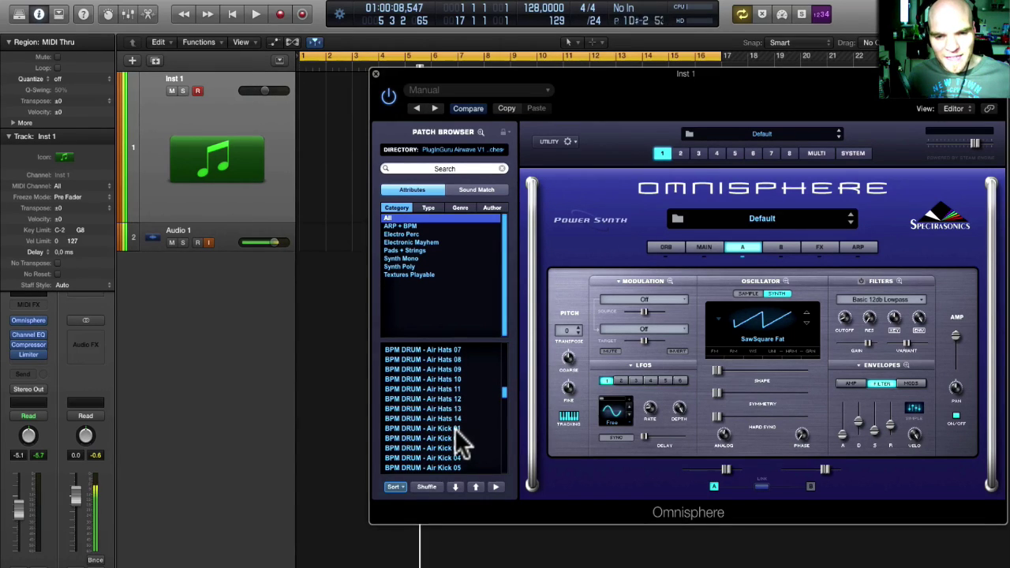
pyautogui.click(457, 430)
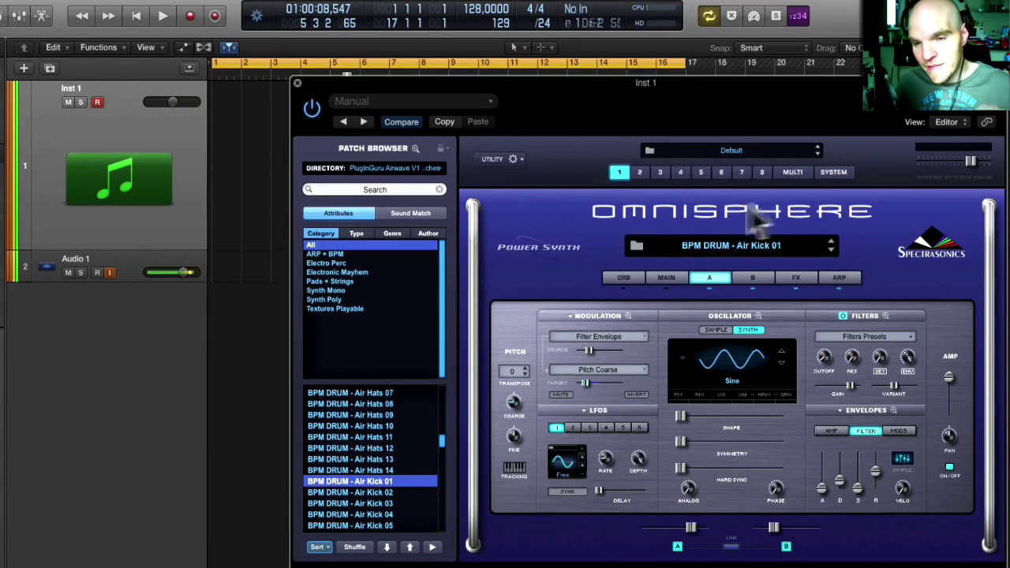
# - Inspect the Multi mixer's eight part slots and return to the part 1 patch
pyautogui.click(792, 172)
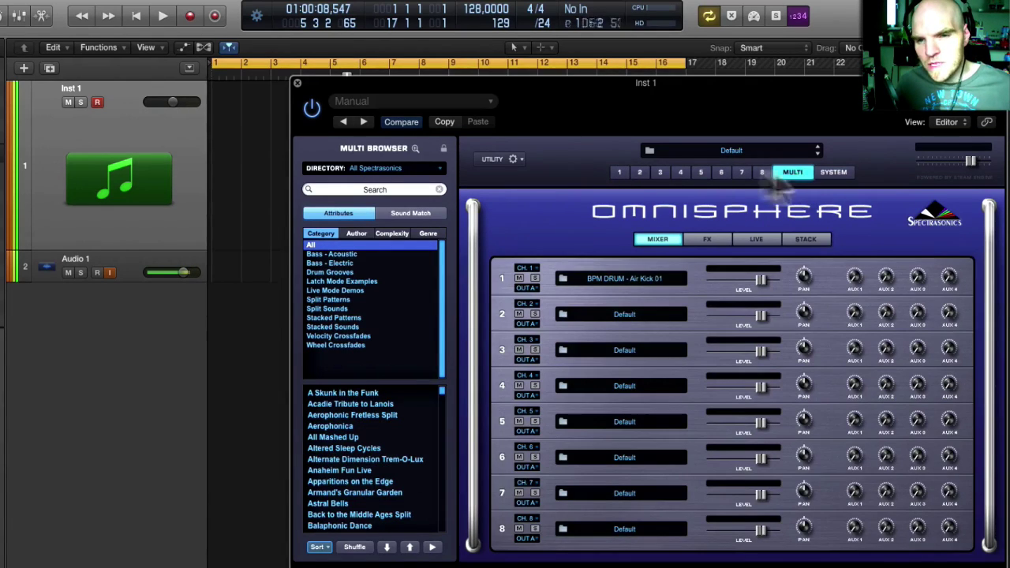
pyautogui.click(619, 174)
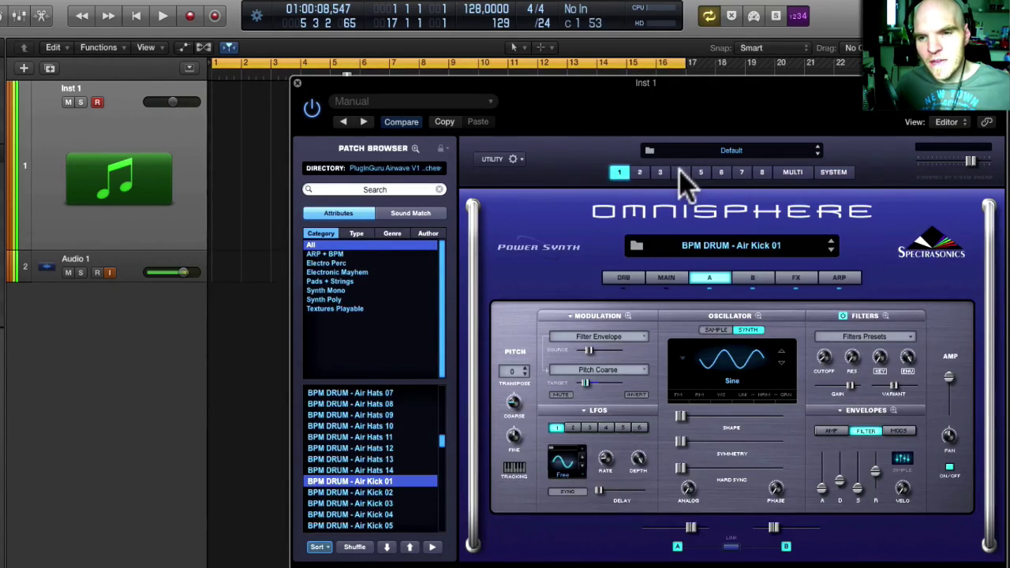
pyautogui.click(793, 172)
pyautogui.click(621, 174)
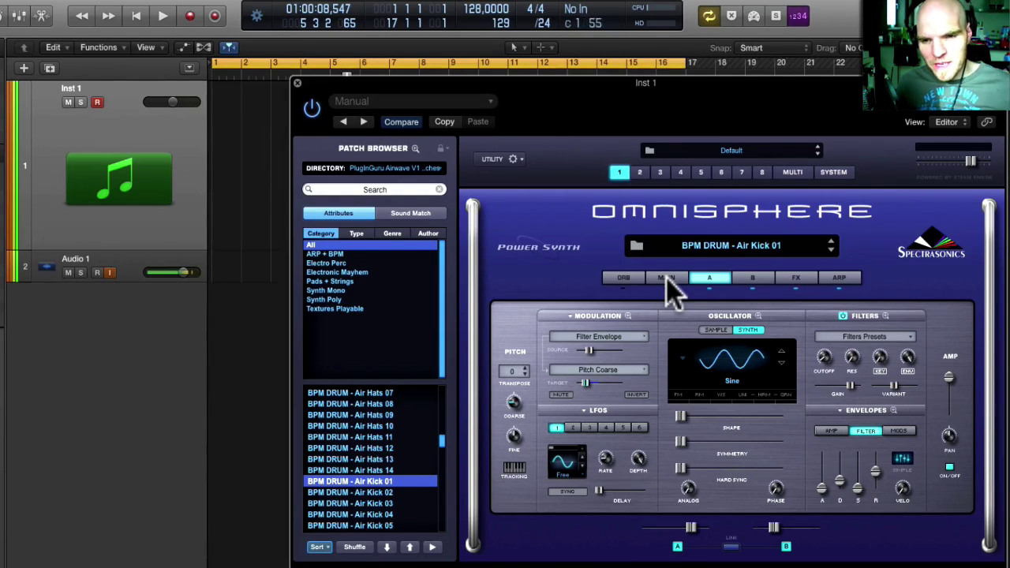
# - Switch part 1's master filter to high-pass (HPF) and lower its cutoff to about the middle of its range
pyautogui.click(666, 277)
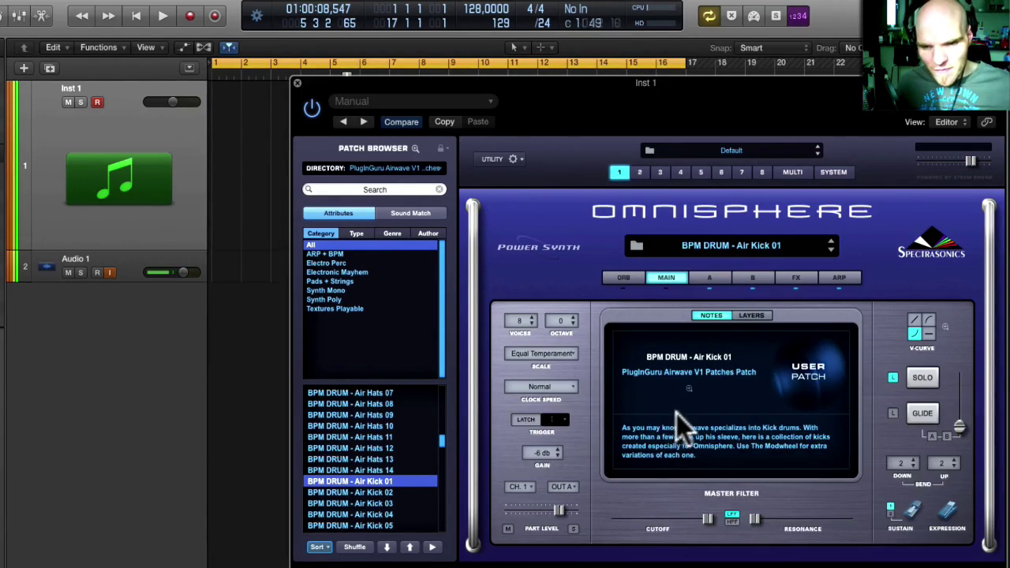
pyautogui.click(733, 521)
pyautogui.moveTo(709, 519); pyautogui.dragTo(661, 514)
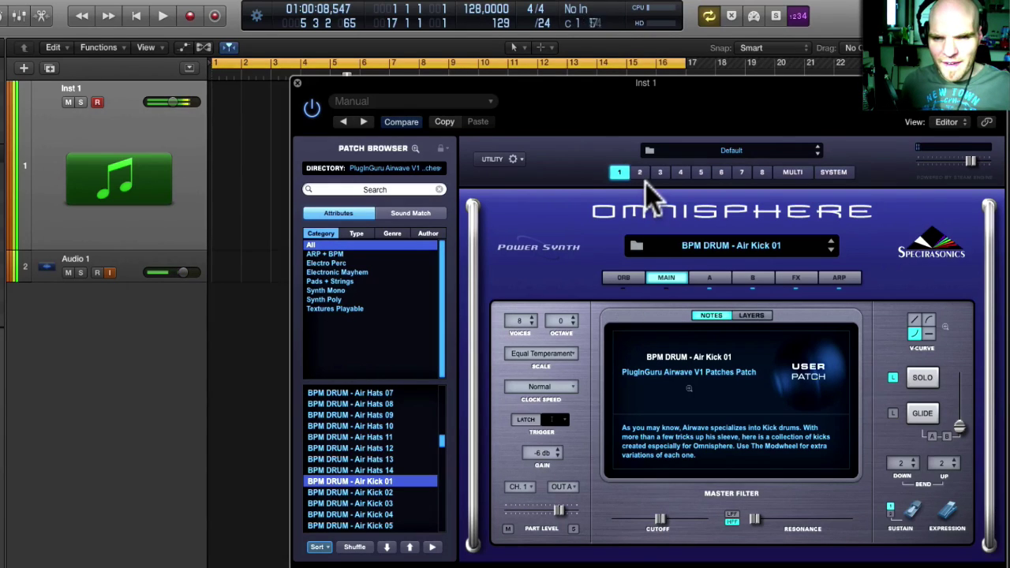
# - Open the multi's Stack view and enable Stack mode
pyautogui.click(793, 173)
pyautogui.click(806, 240)
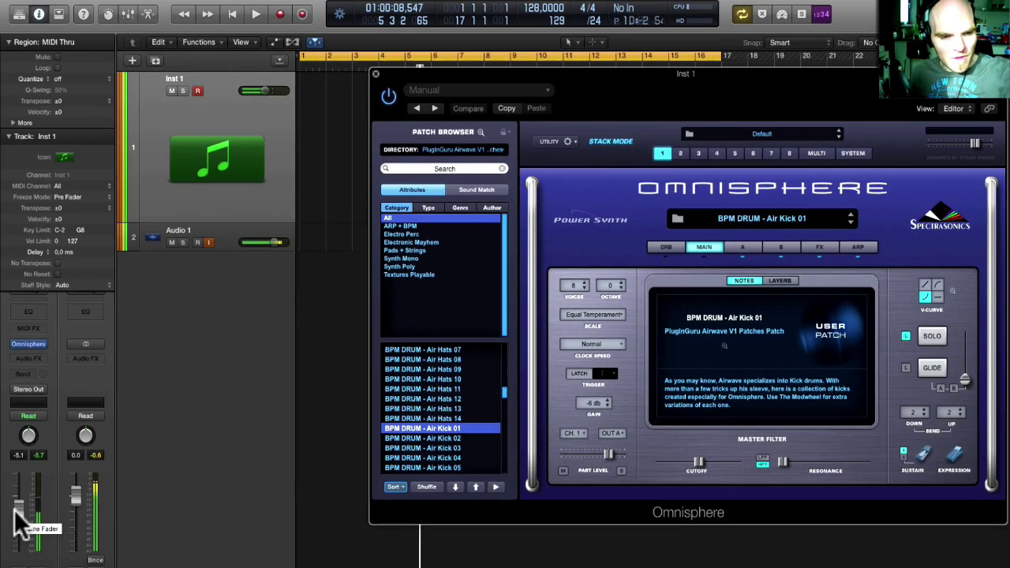
# - Adjust the channel fader of the Inst 1 track to a slightly lower level
pyautogui.moveTo(19, 502); pyautogui.dragTo(19, 505)
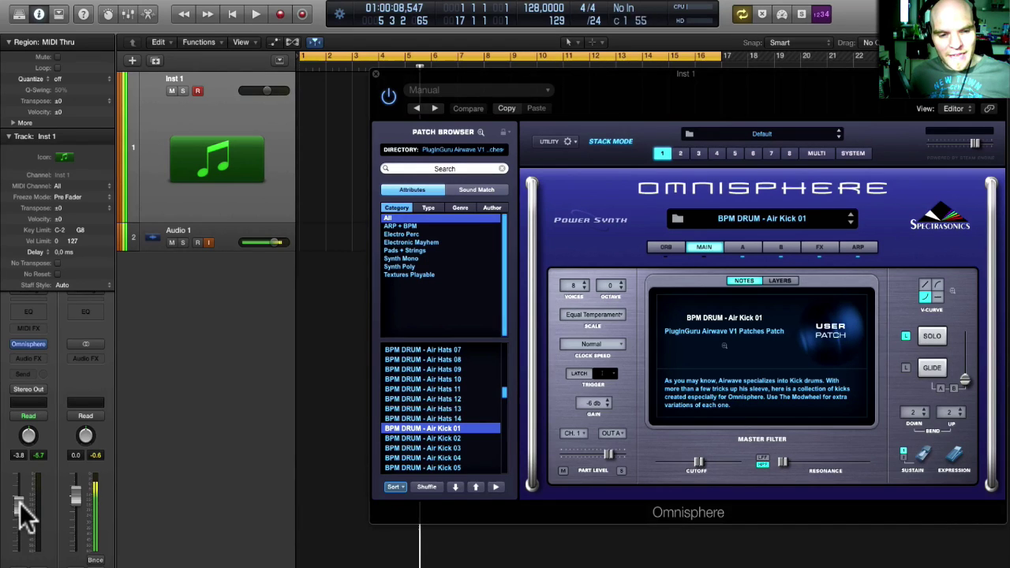
pyautogui.moveTo(20, 503); pyautogui.dragTo(20, 512)
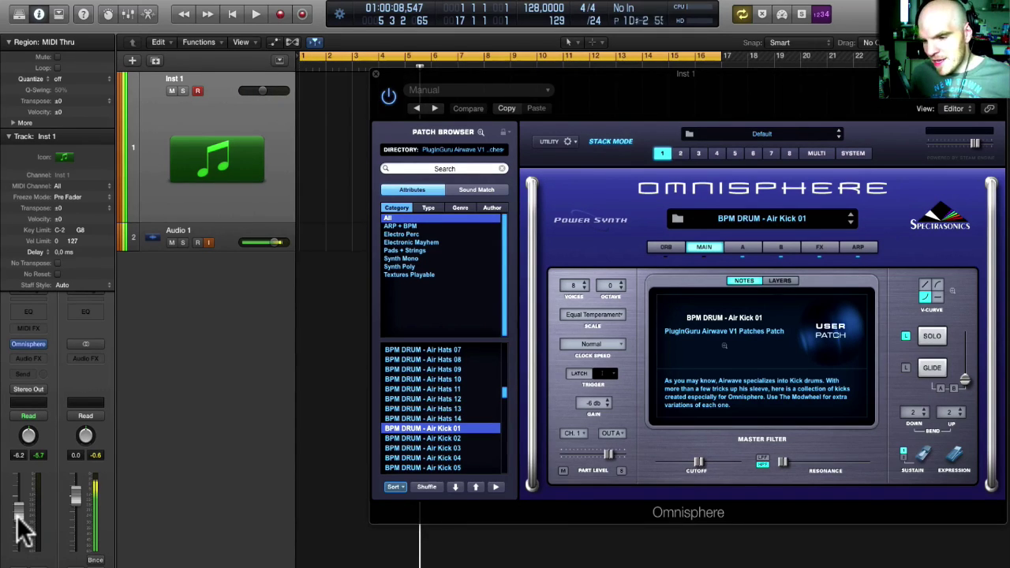
pyautogui.moveTo(24, 533); pyautogui.dragTo(15, 506)
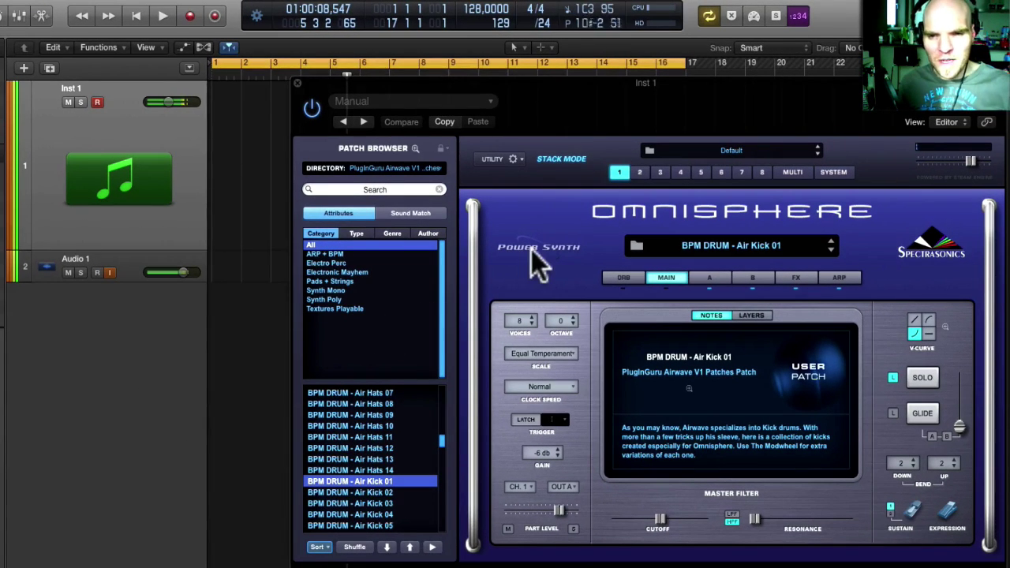
# - Load the Airwave patch BPM DRUM - Air Kick 02 into part 2
pyautogui.click(640, 172)
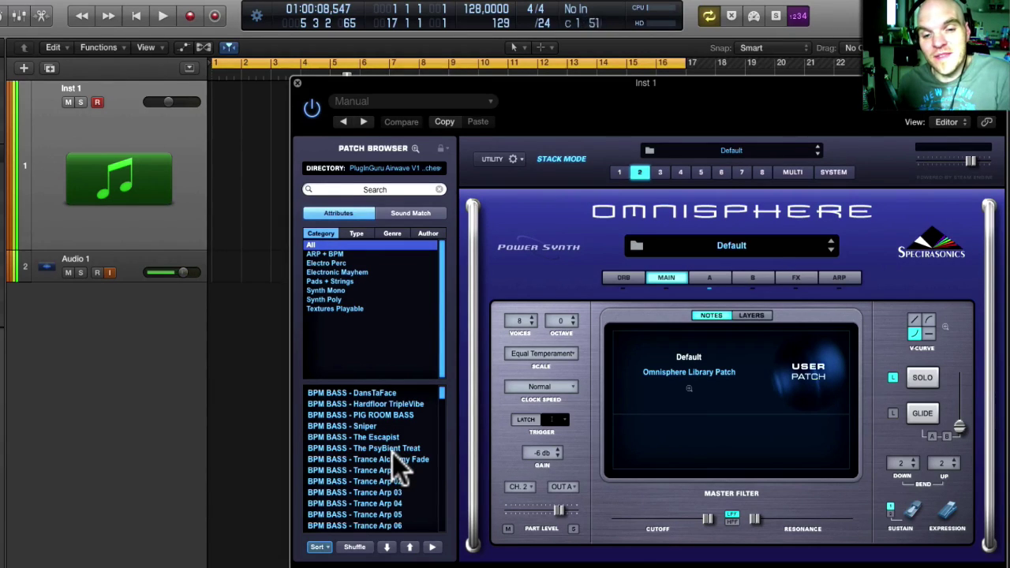
pyautogui.scroll(-15, 392, 455)
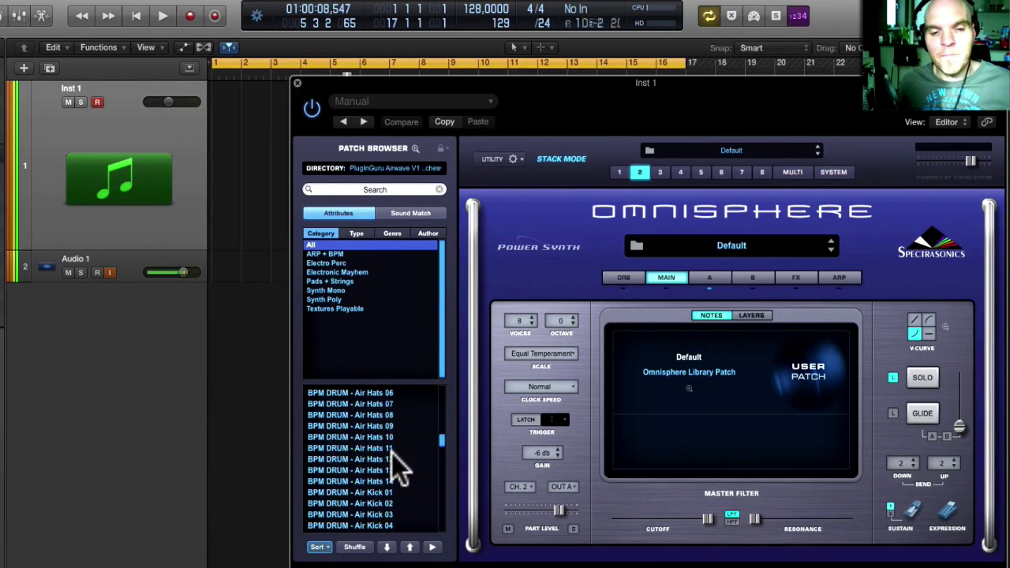
pyautogui.scroll(-2, 391, 453)
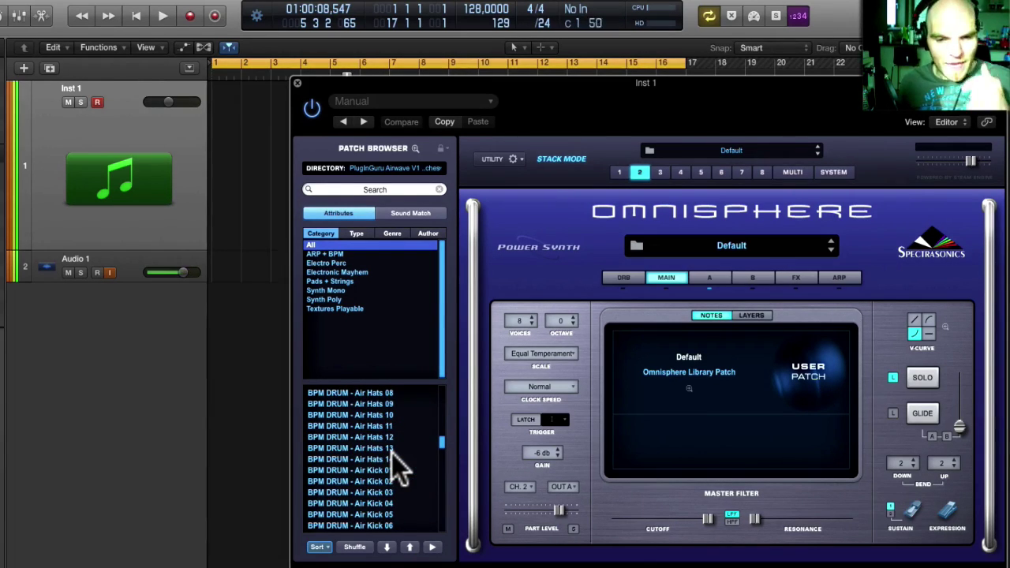
pyautogui.click(362, 483)
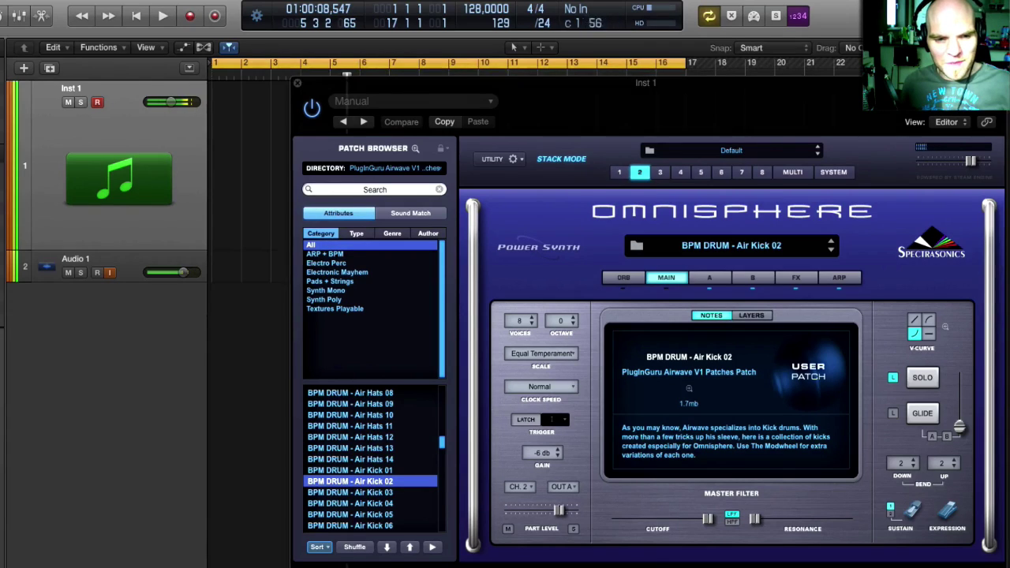
# - Load the Airwave patch BPM DRUM - Air Hats 01 into part 3
pyautogui.click(662, 171)
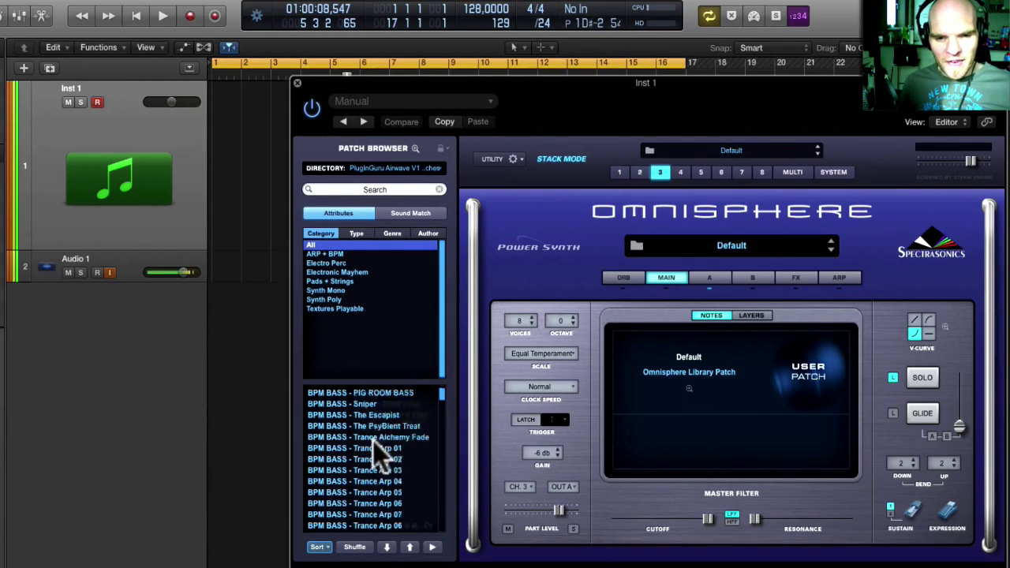
pyautogui.scroll(-20, 373, 441)
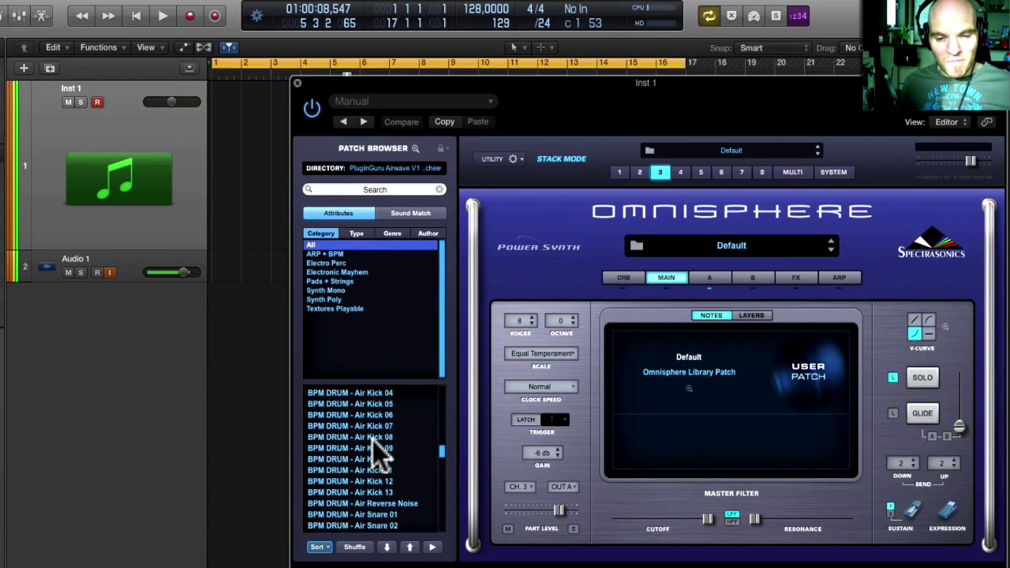
pyautogui.scroll(6, 373, 441)
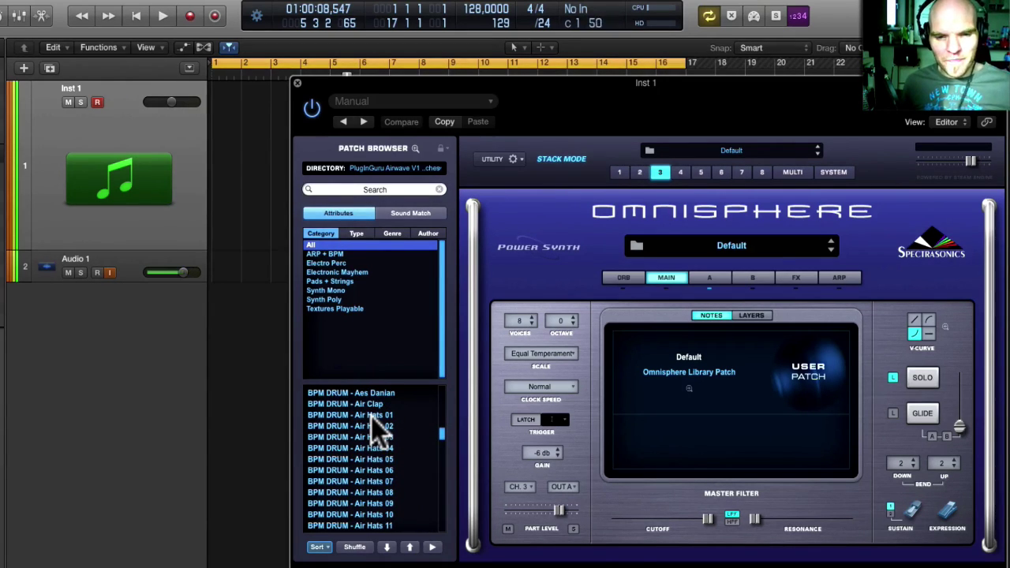
pyautogui.click(371, 415)
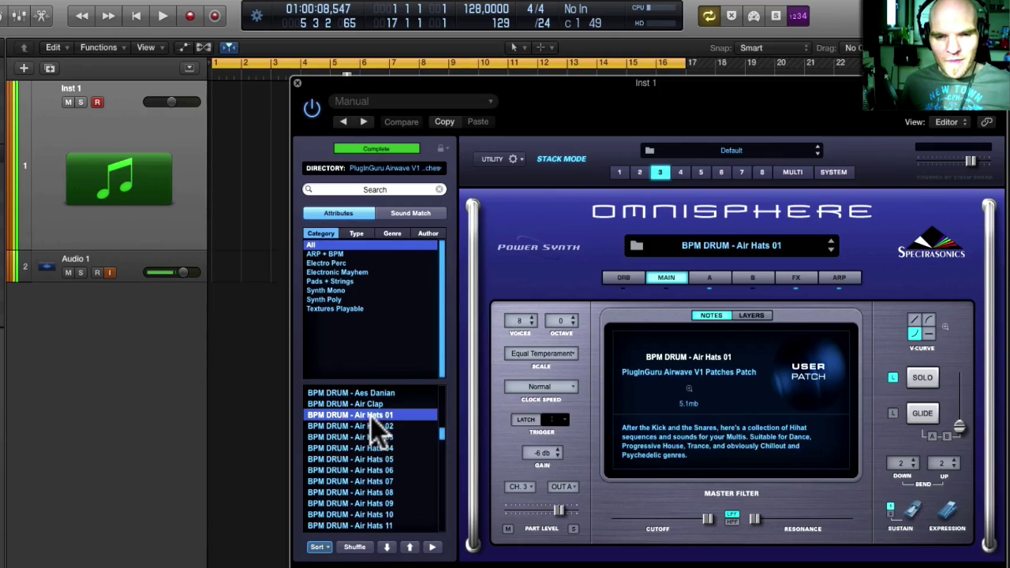
# - Copy the arpeggiator preset from part 1 and paste it into part 3's arpeggiator
pyautogui.click(620, 172)
pyautogui.click(837, 278)
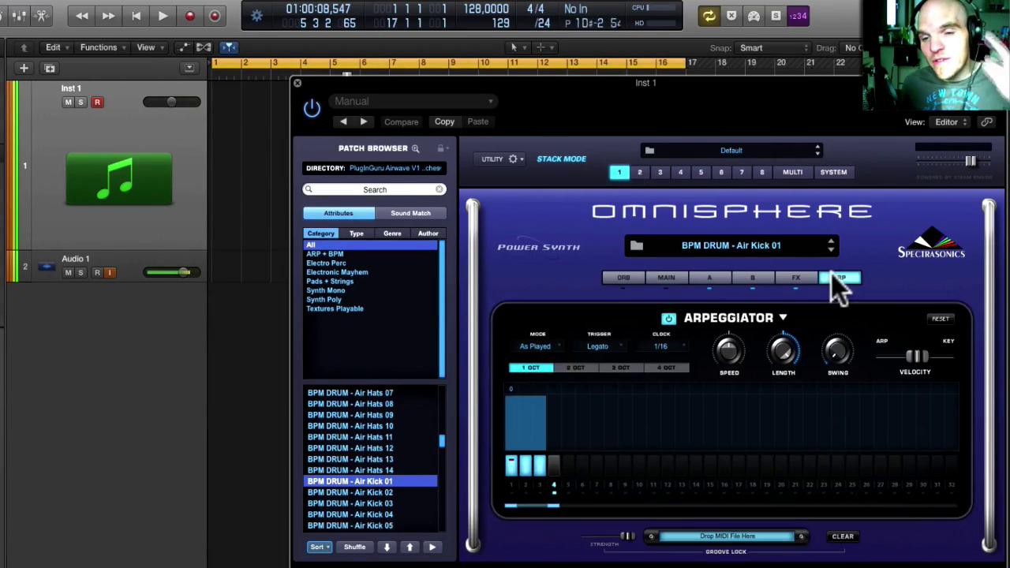
pyautogui.click(781, 317)
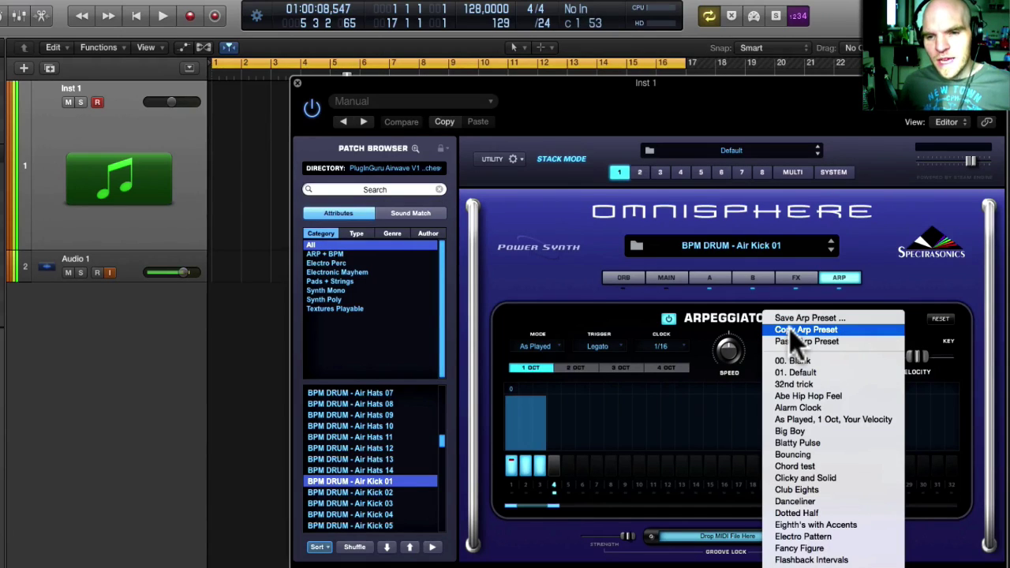
pyautogui.click(790, 329)
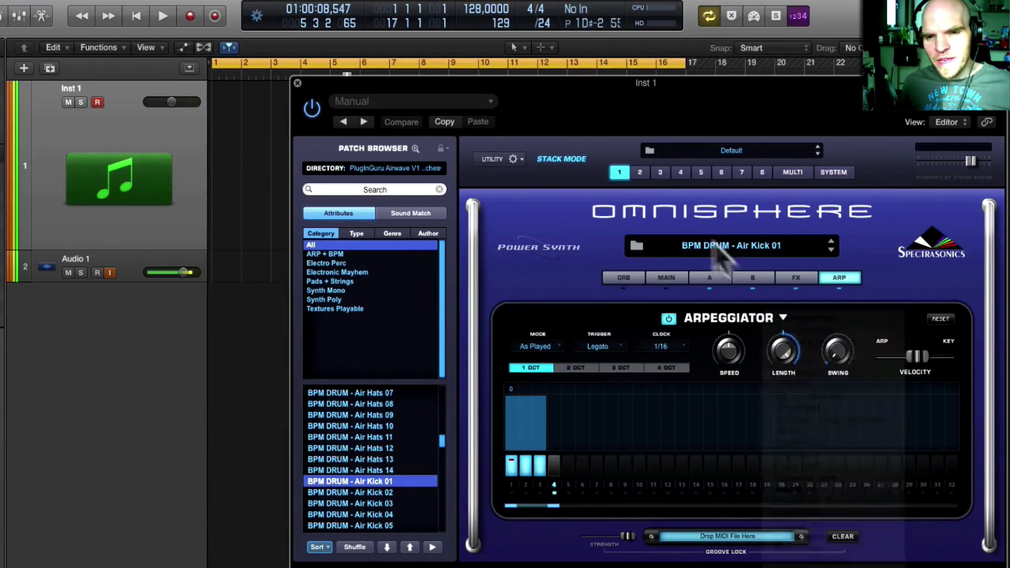
pyautogui.click(661, 172)
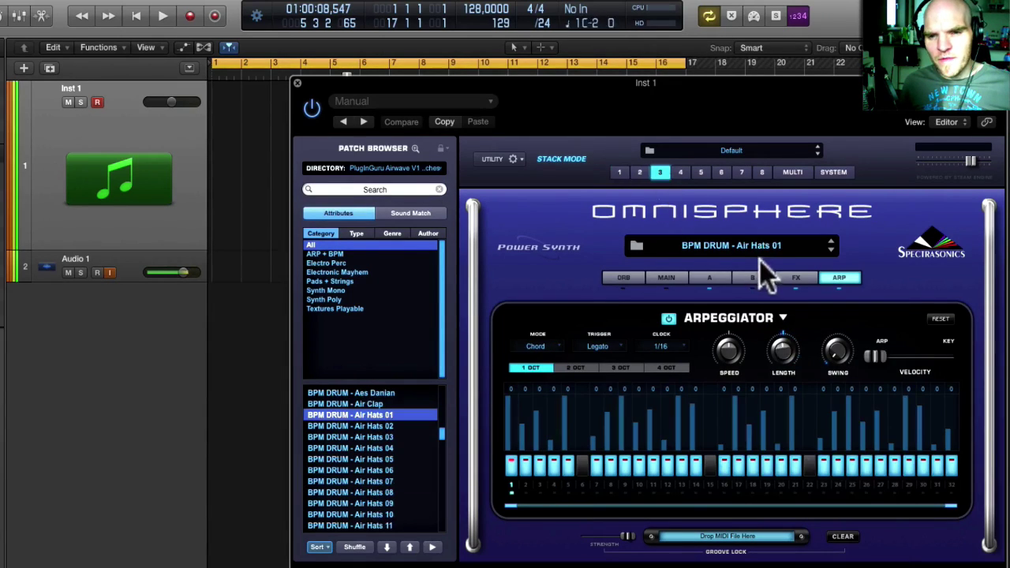
pyautogui.click(782, 317)
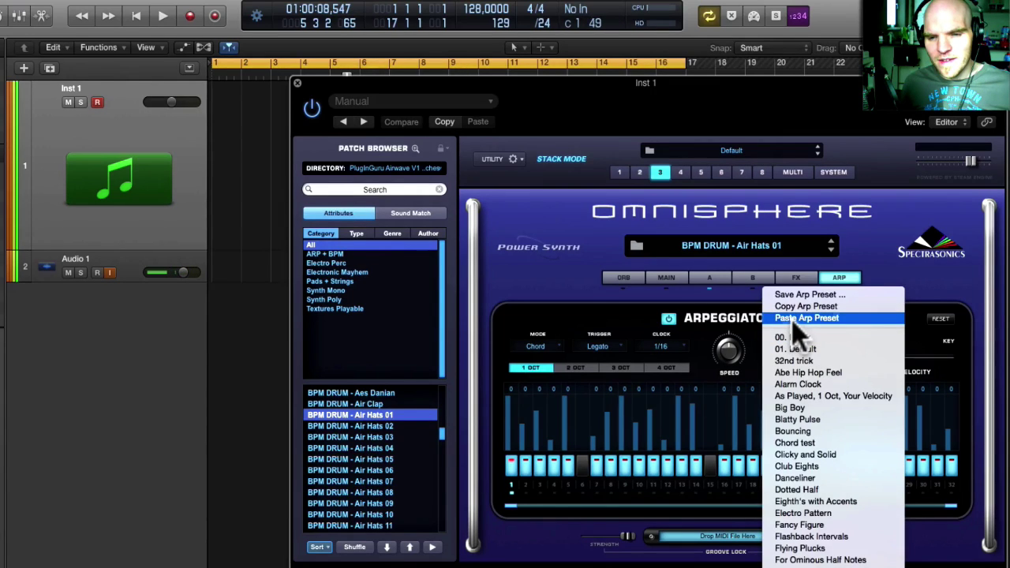
pyautogui.click(793, 320)
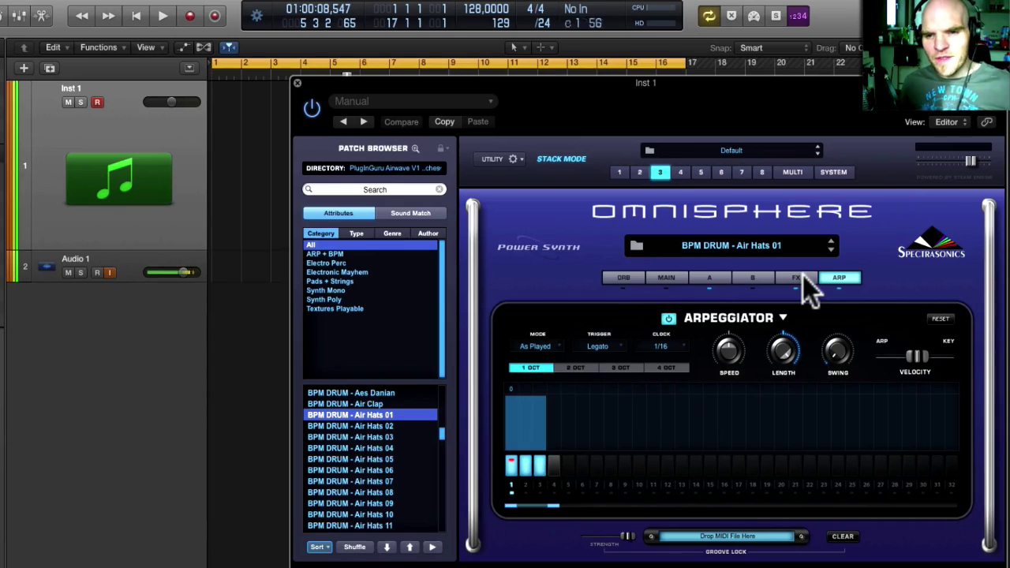
# - Bypass part 3's Chorus Echo and Imager in the layer A effects rack and the Tape Slammer in the Common rack
pyautogui.click(803, 276)
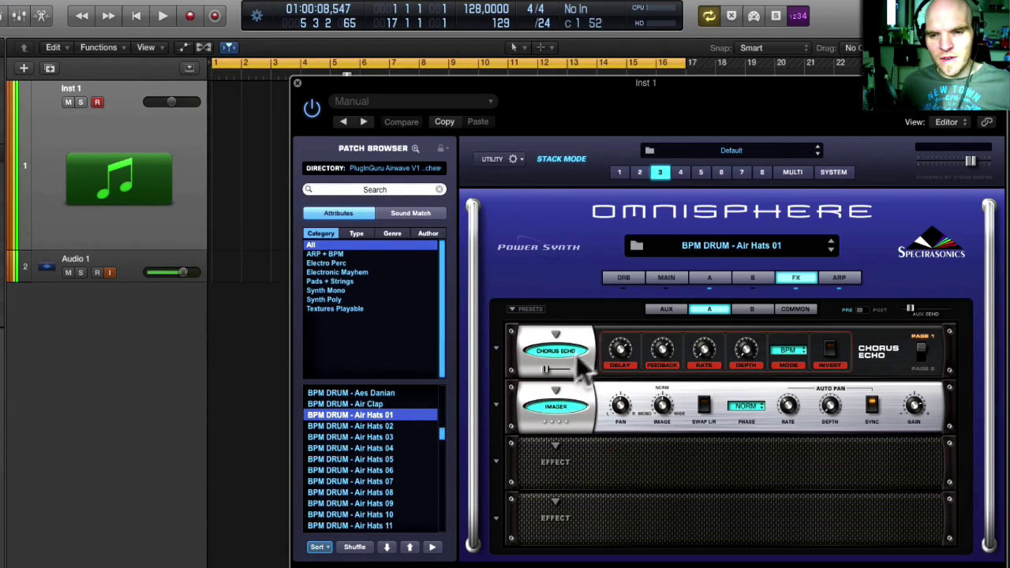
pyautogui.click(793, 310)
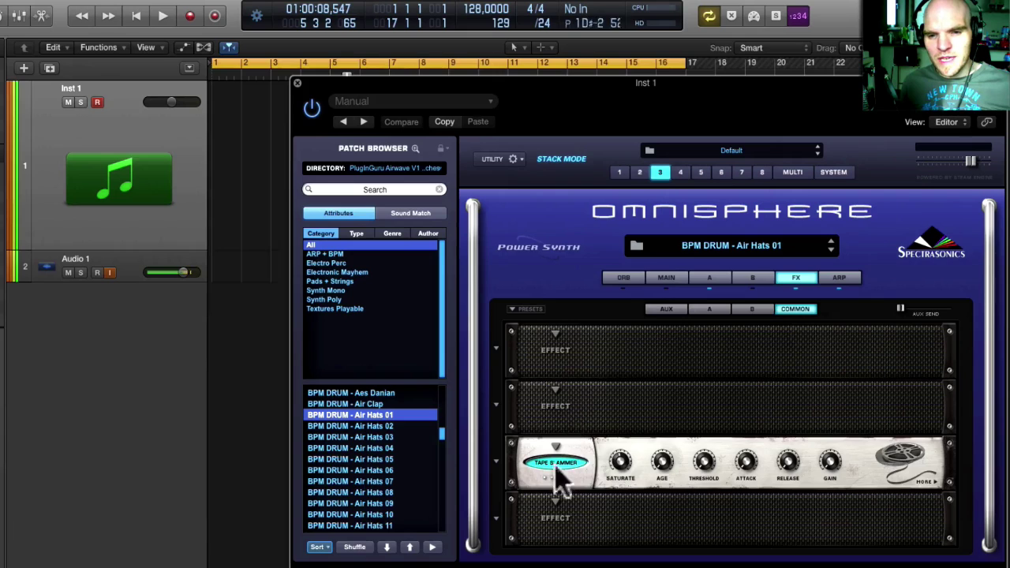
pyautogui.click(754, 308)
pyautogui.click(711, 308)
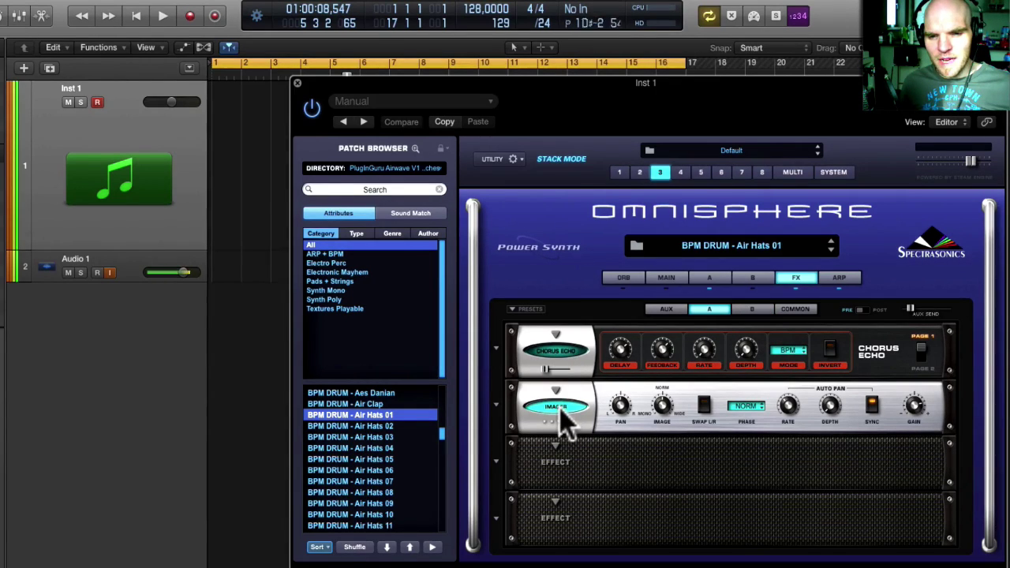
pyautogui.click(789, 310)
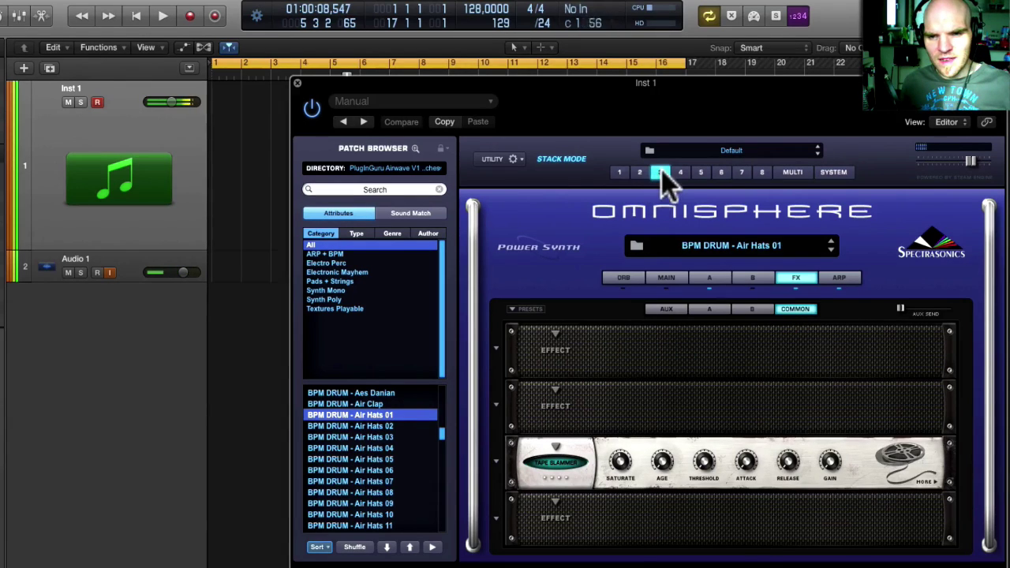
pyautogui.click(704, 278)
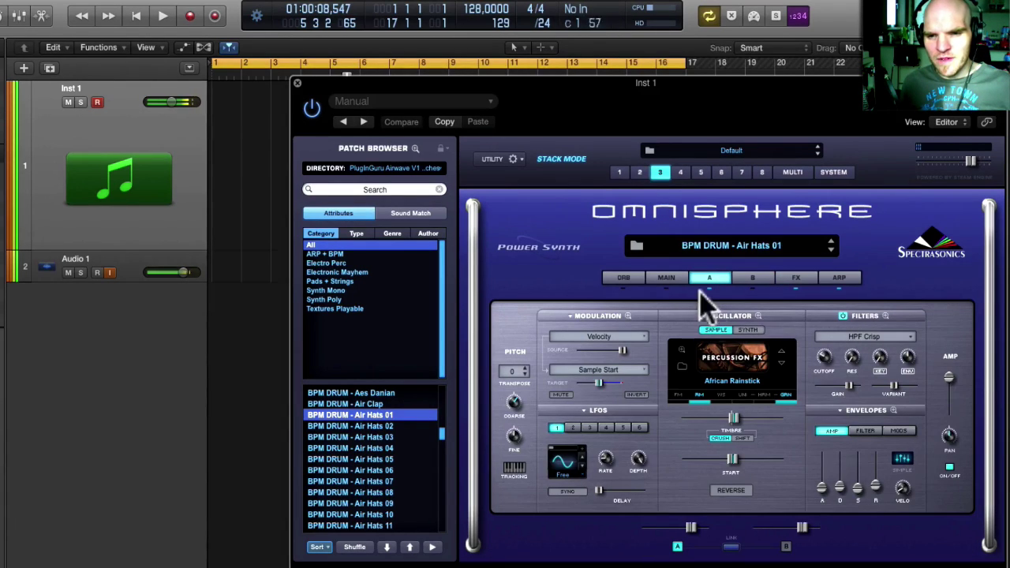
# - Audition part 3 in solo in the Multi mixer, unsolo it and raise its level
pyautogui.click(791, 171)
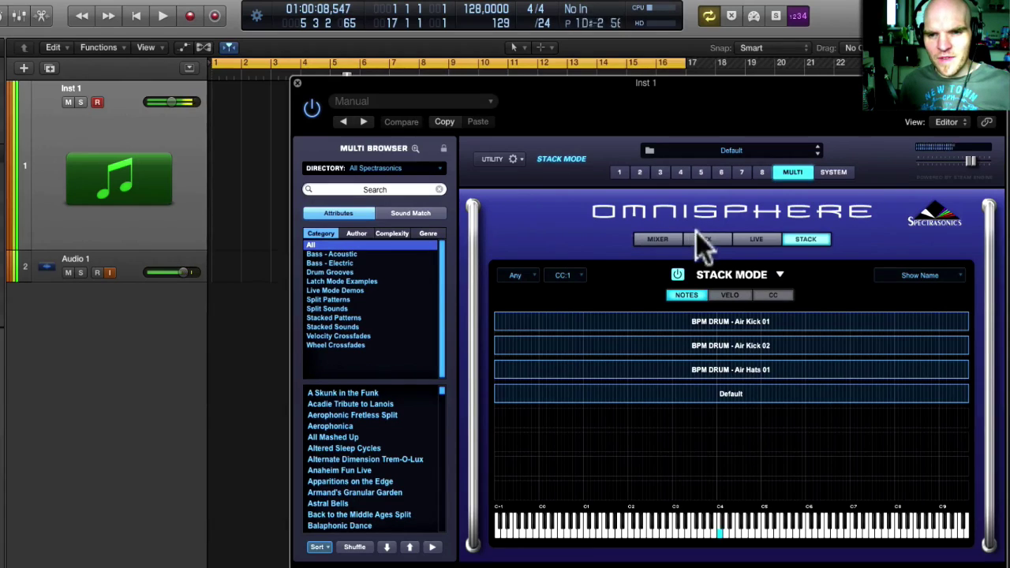
pyautogui.click(664, 239)
pyautogui.click(534, 349)
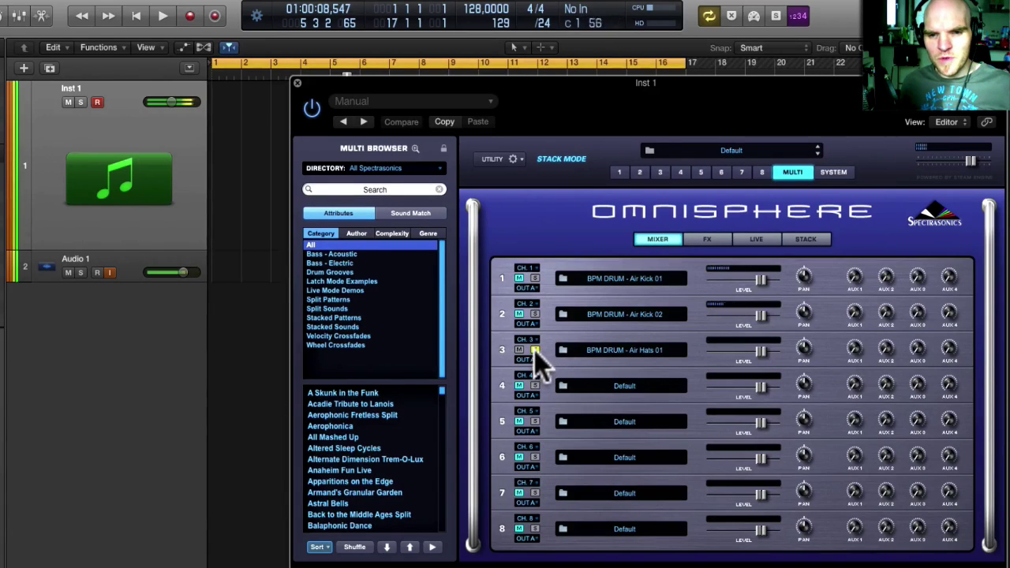
pyautogui.click(535, 351)
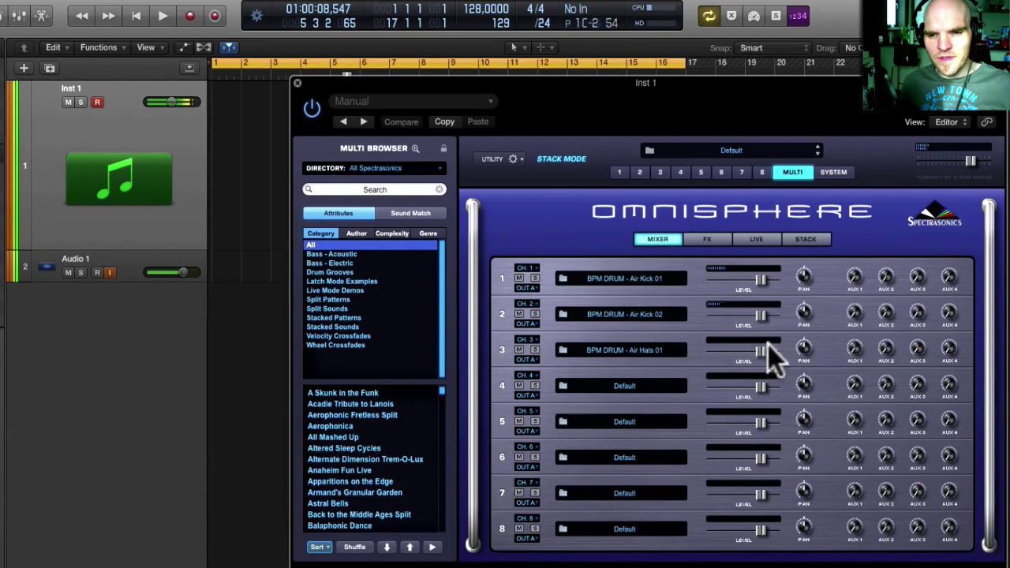
pyautogui.moveTo(767, 350)
pyautogui.mouseDown()
pyautogui.moveTo(786, 353)
pyautogui.moveTo(769, 350)
pyautogui.mouseUp()
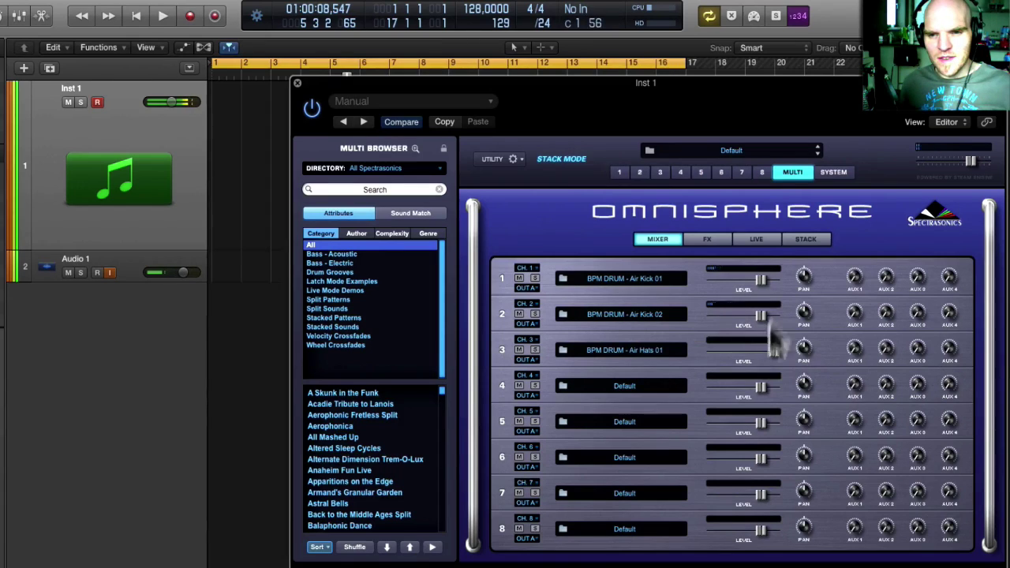
# - Check part 3's effects racks and lower the Aux rack's return to minimum
pyautogui.click(660, 174)
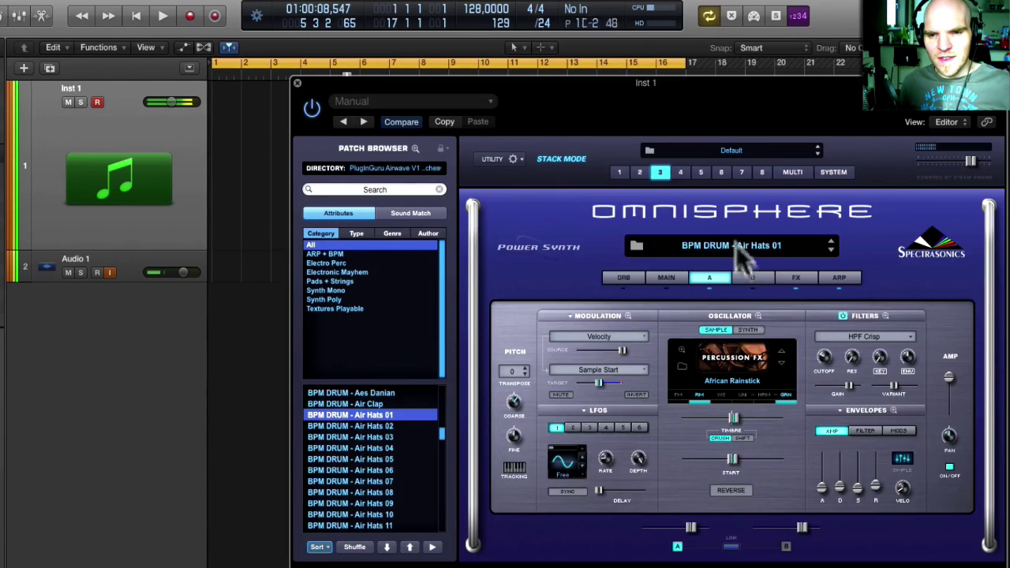
pyautogui.click(790, 277)
pyautogui.click(739, 308)
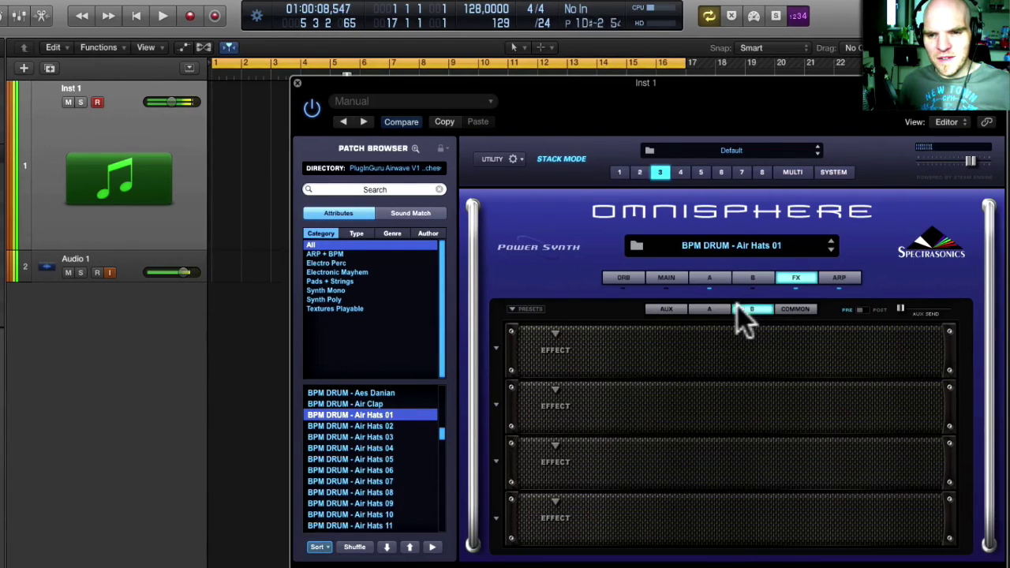
pyautogui.click(715, 309)
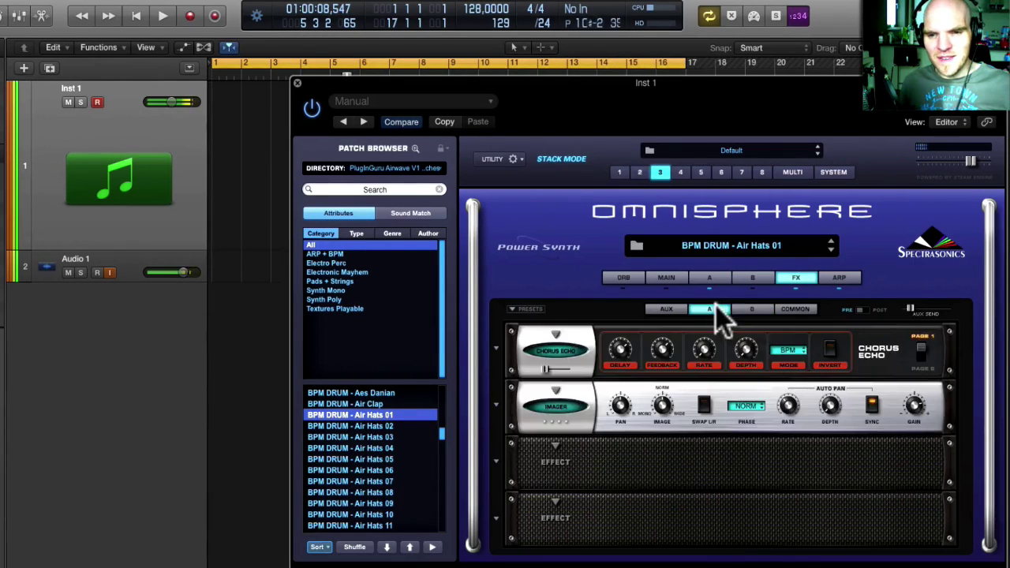
pyautogui.click(668, 309)
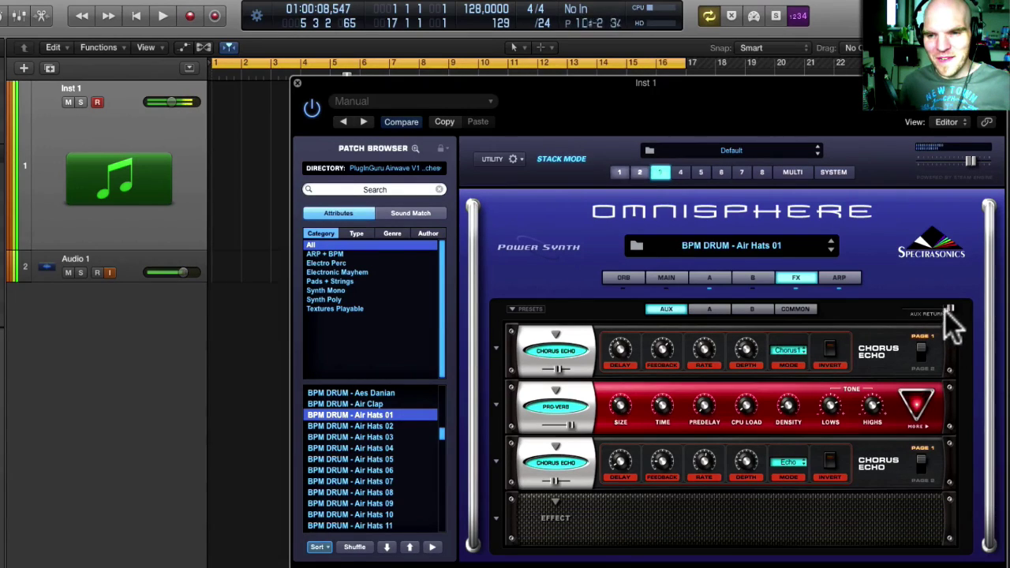
# - Switch Chorus Echo and Imager back on in part 3's layer A effects rack and lower its aux send to minimum
pyautogui.click(706, 278)
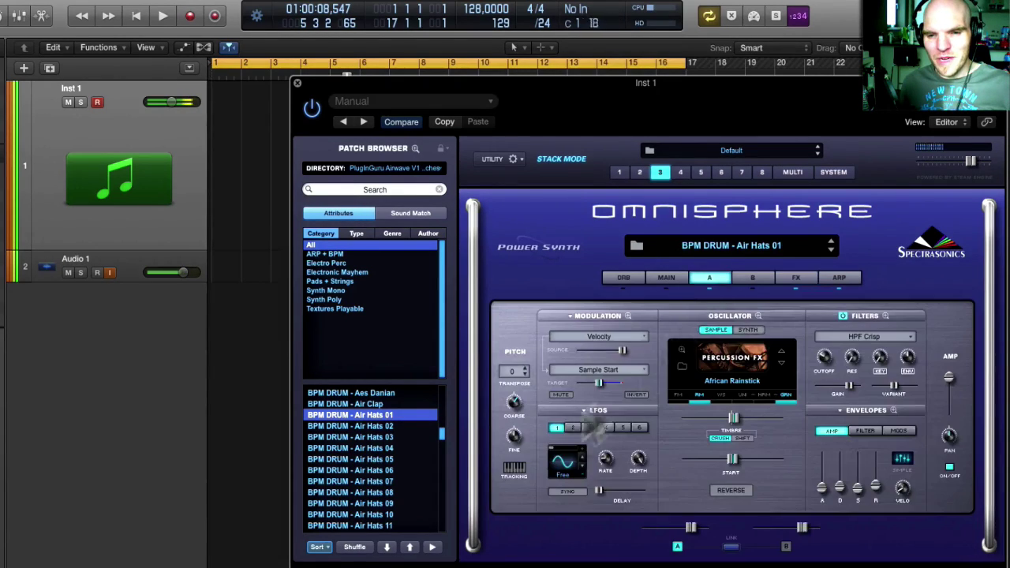
pyautogui.click(791, 278)
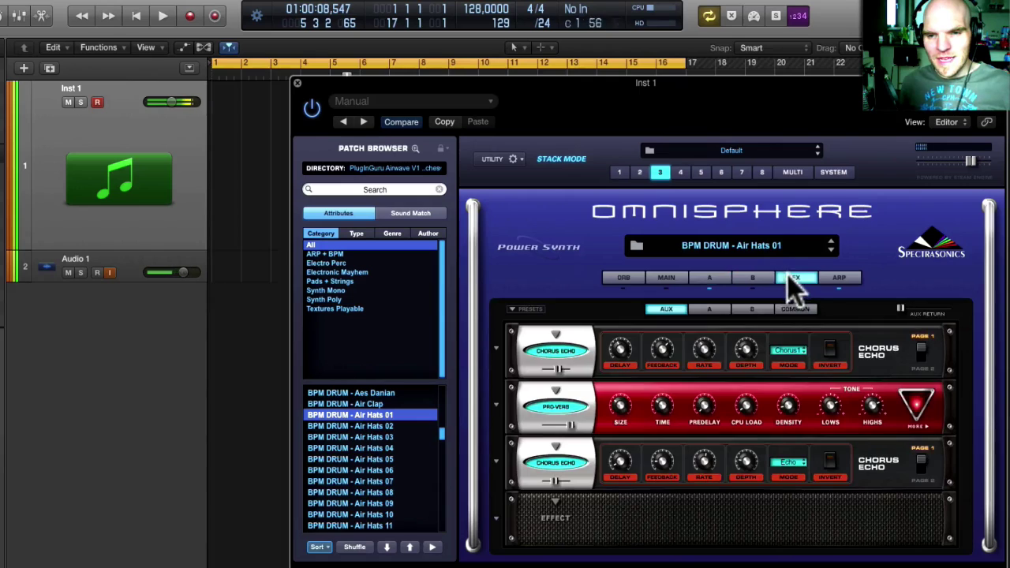
pyautogui.click(709, 311)
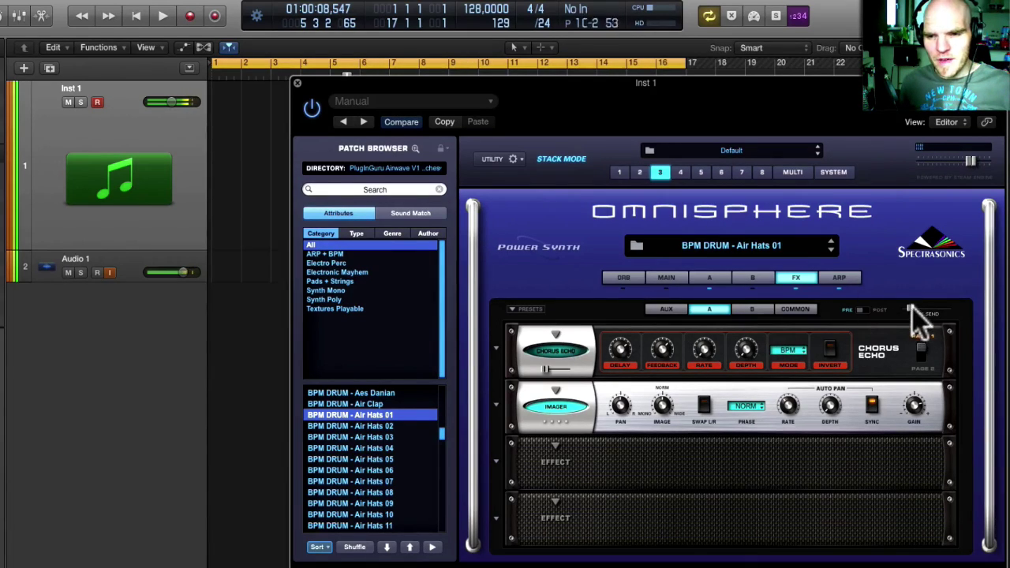
pyautogui.moveTo(913, 312)
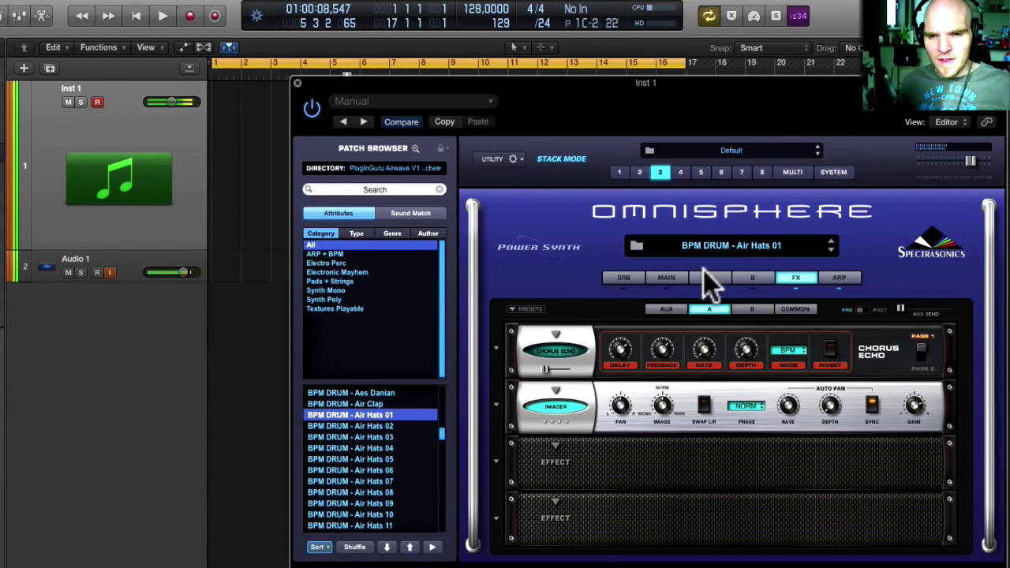
# - Lower part 3's level in the Multi mixer to slightly below the other parts' levels
pyautogui.click(795, 174)
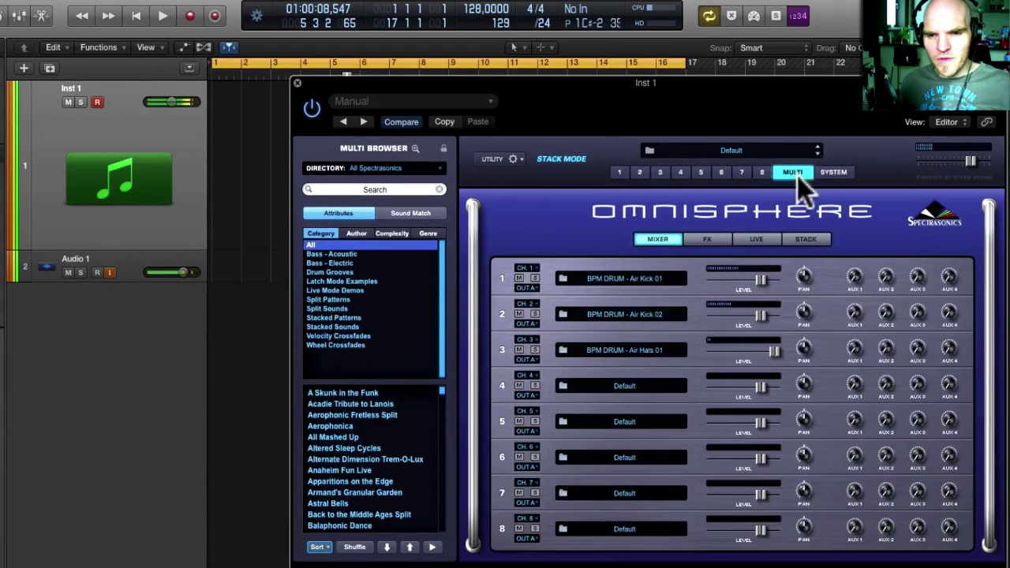
pyautogui.moveTo(766, 353)
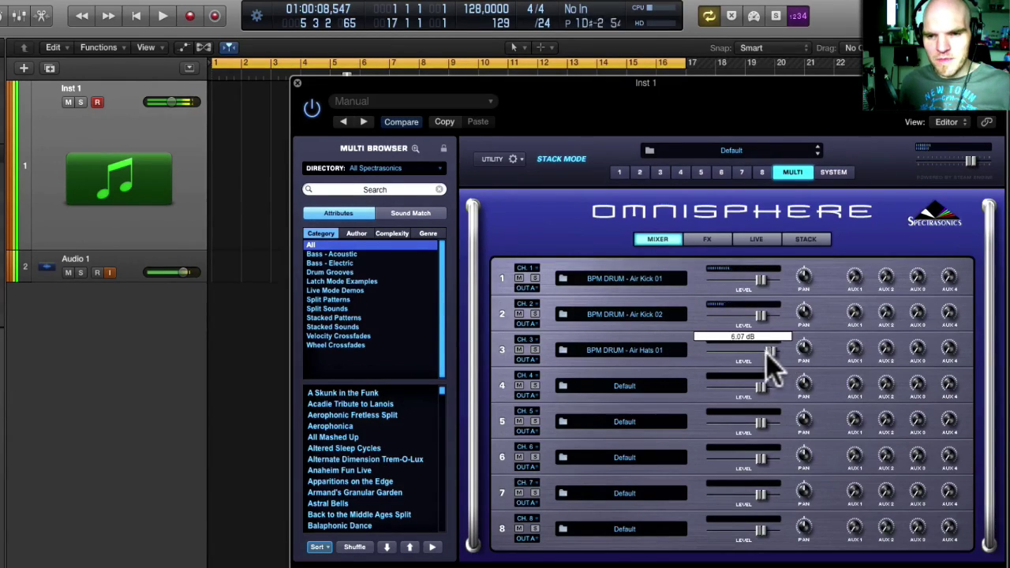
pyautogui.moveTo(767, 353)
pyautogui.mouseDown()
pyautogui.moveTo(740, 353)
pyautogui.moveTo(755, 355)
pyautogui.mouseUp()
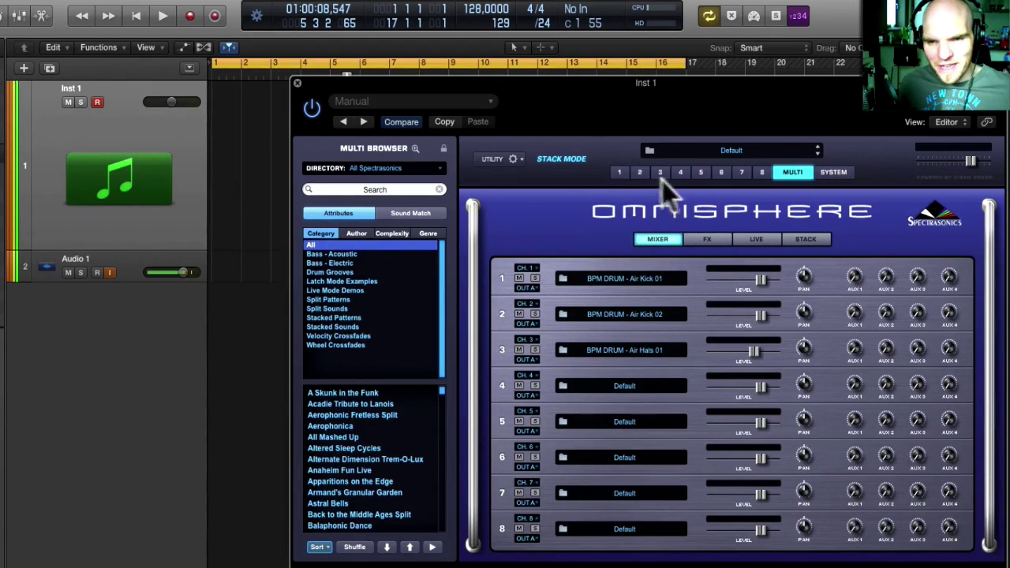
# - Open the common effects rack of part 2, BPM DRUM - Air Kick 02
pyautogui.click(641, 172)
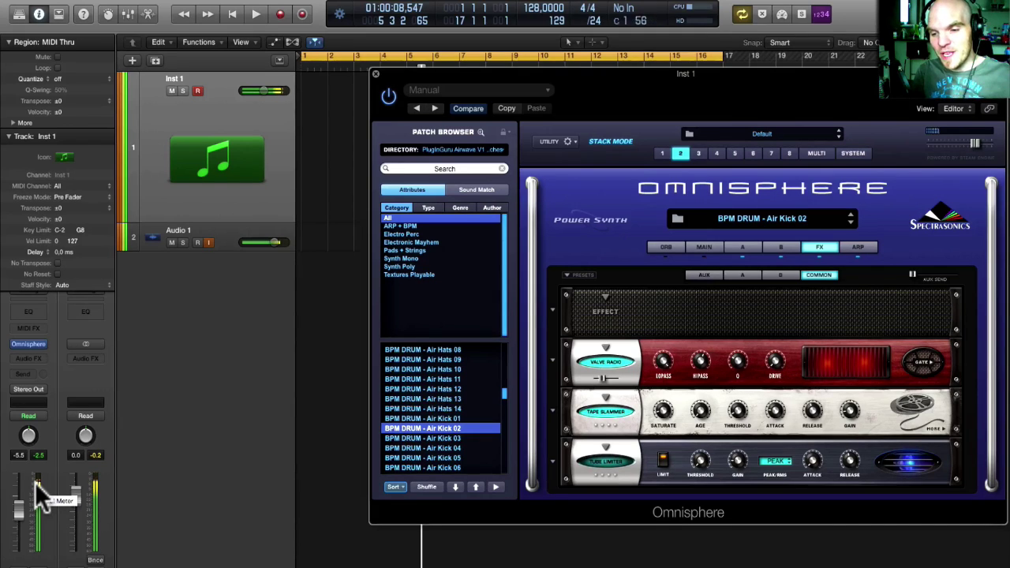
pyautogui.scroll(-1, 424, 362)
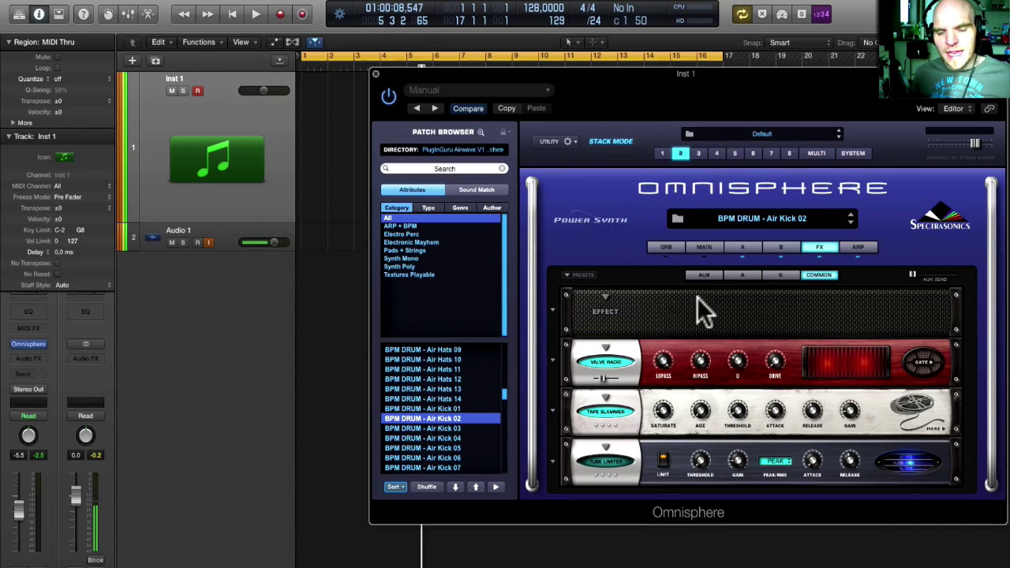
pyautogui.click(607, 297)
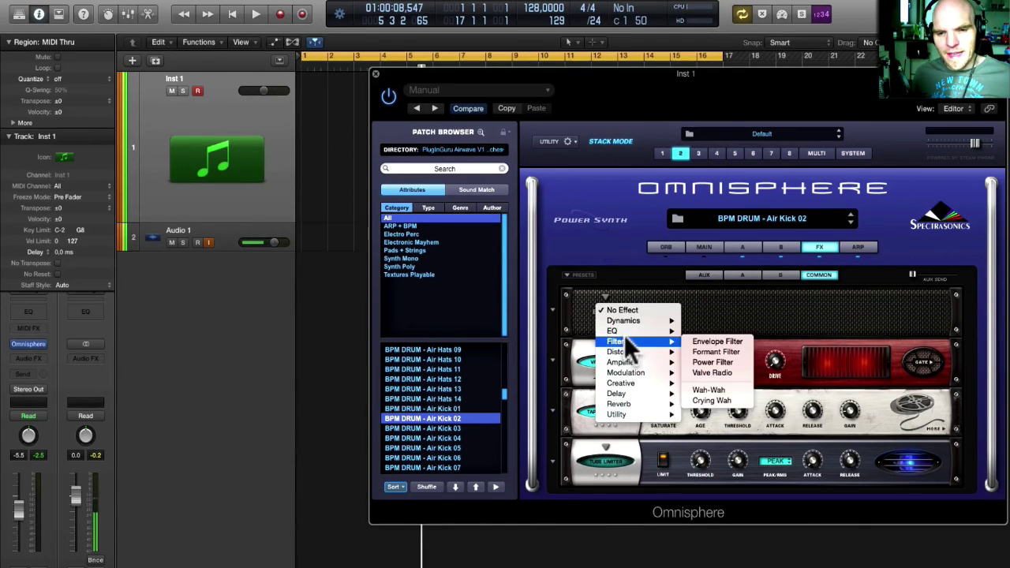
pyautogui.moveTo(630, 395)
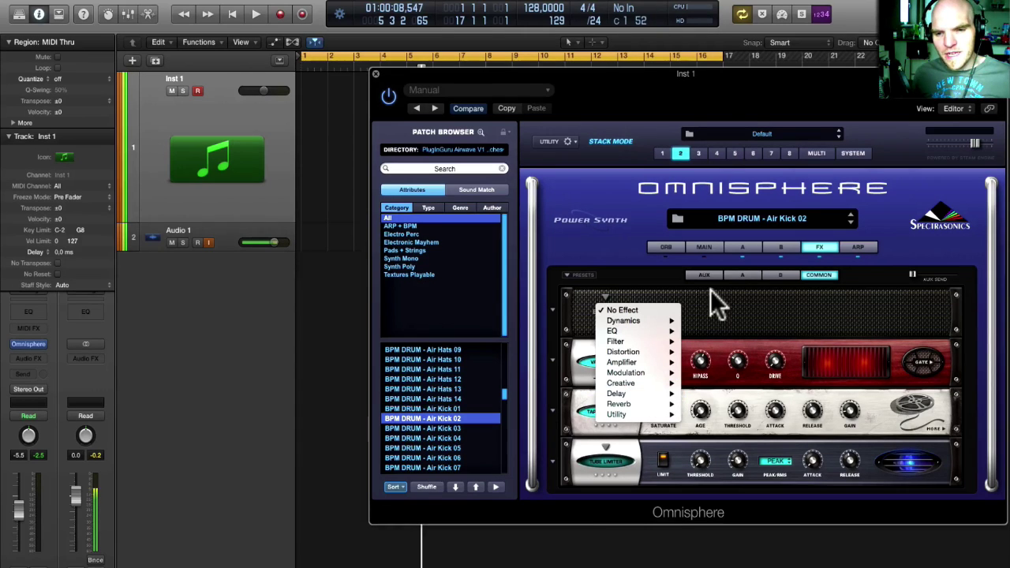
pyautogui.click(719, 312)
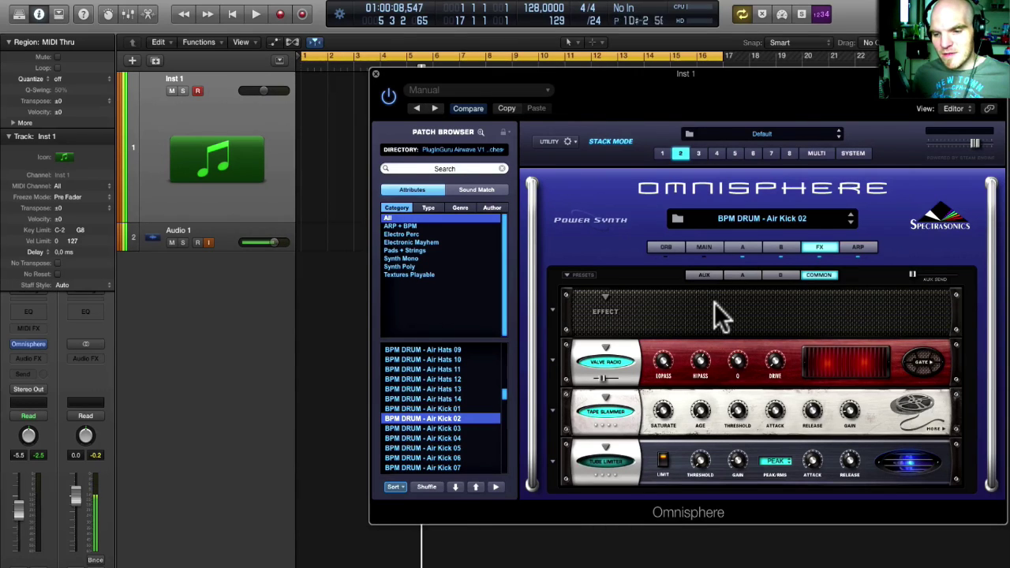
pyautogui.click(604, 291)
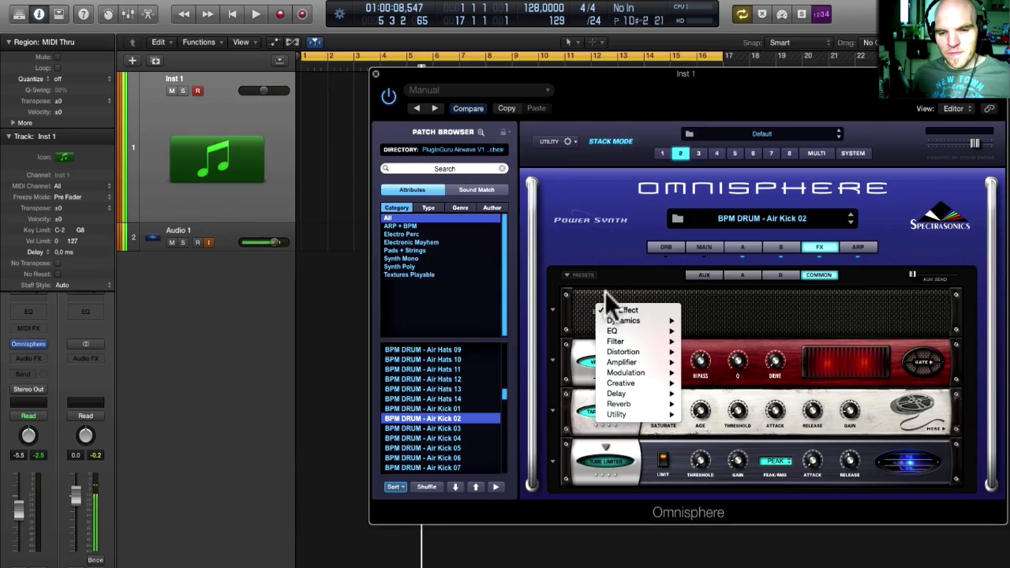
pyautogui.click(604, 276)
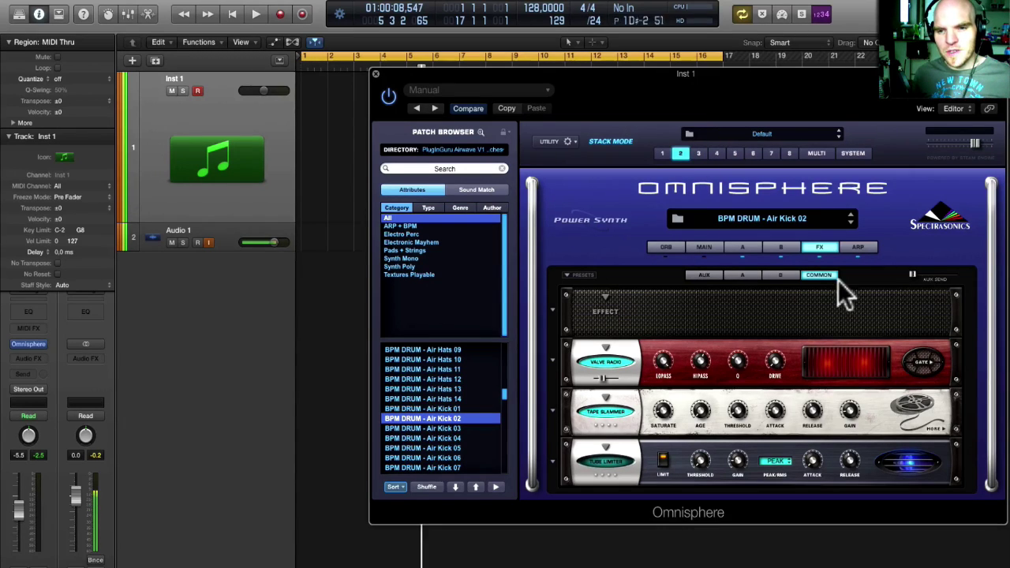
# - Insert a Chorus Echo delay effect in the empty first slot of part 2's common effects rack
pyautogui.click(607, 296)
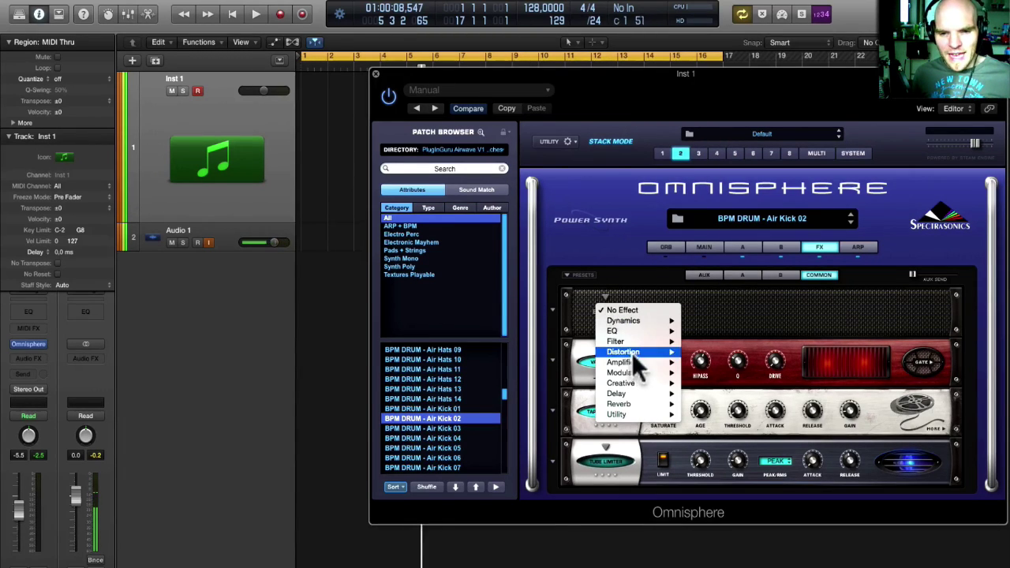
pyautogui.moveTo(671, 395)
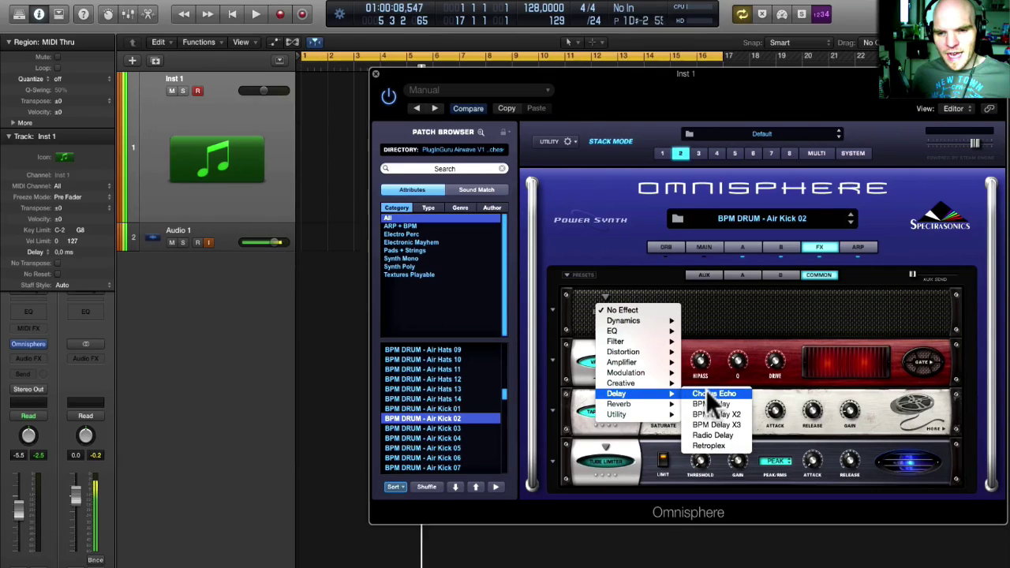
pyautogui.click(705, 393)
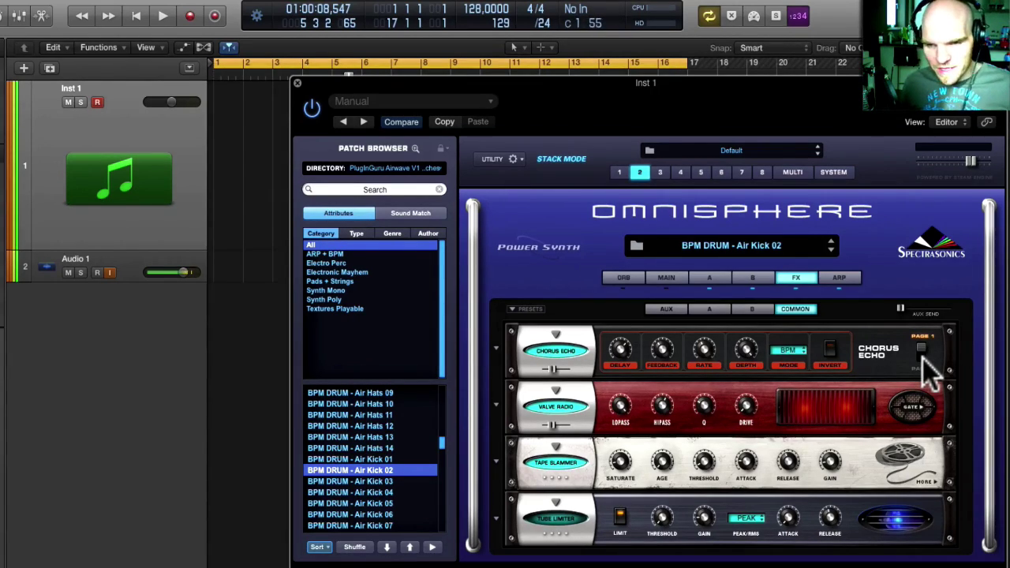
# - Lower the Chorus Echo's Depth to 0 %, its Rate to 0.00 Hz and its Feedback
pyautogui.click(922, 357)
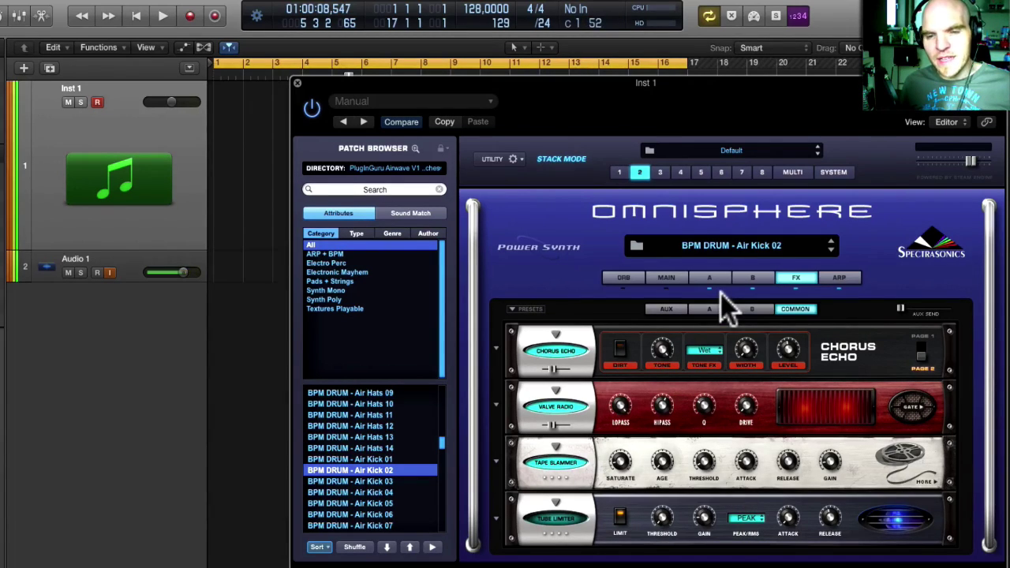
pyautogui.click(639, 172)
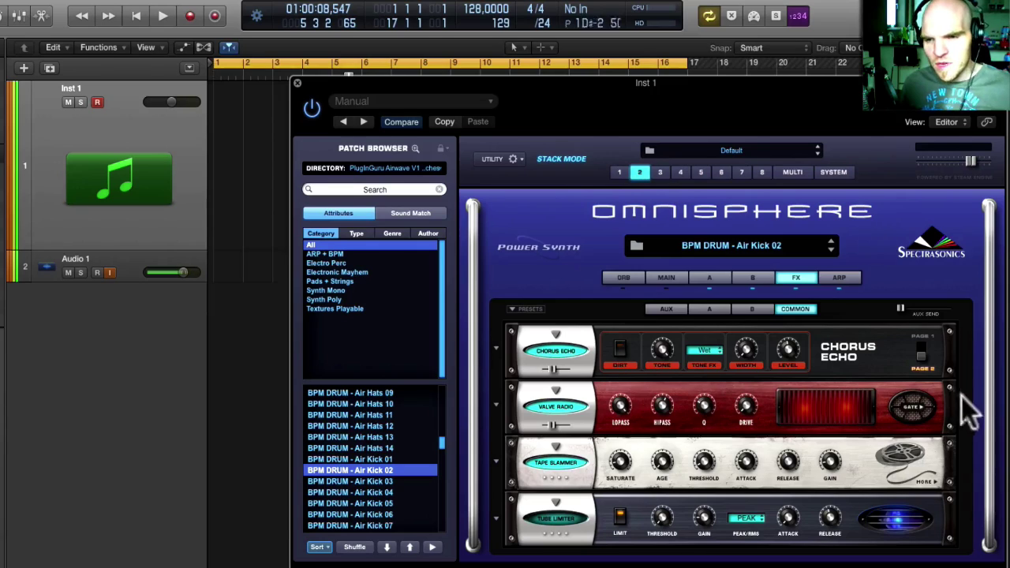
pyautogui.click(919, 353)
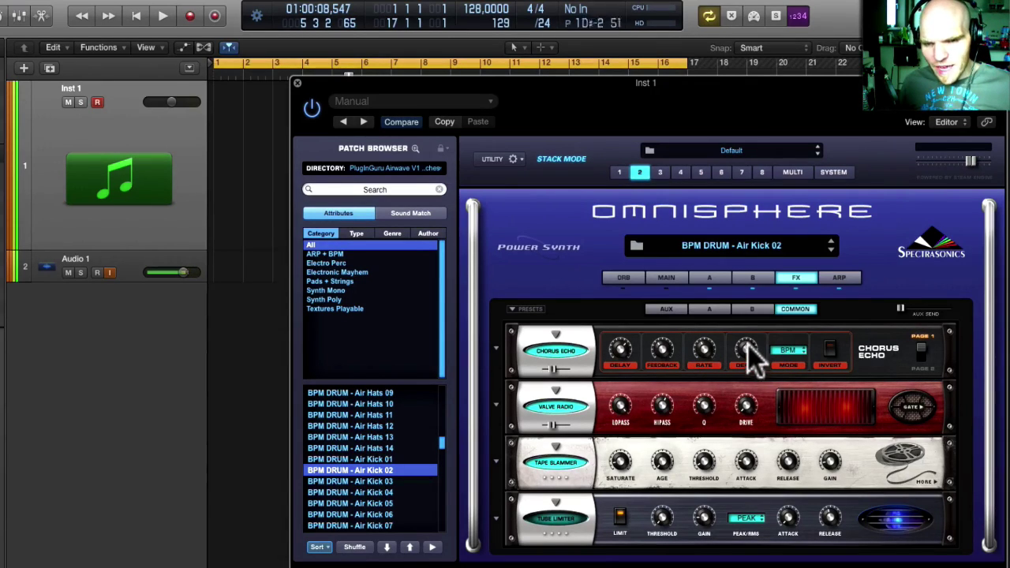
pyautogui.moveTo(748, 345); pyautogui.dragTo(745, 340)
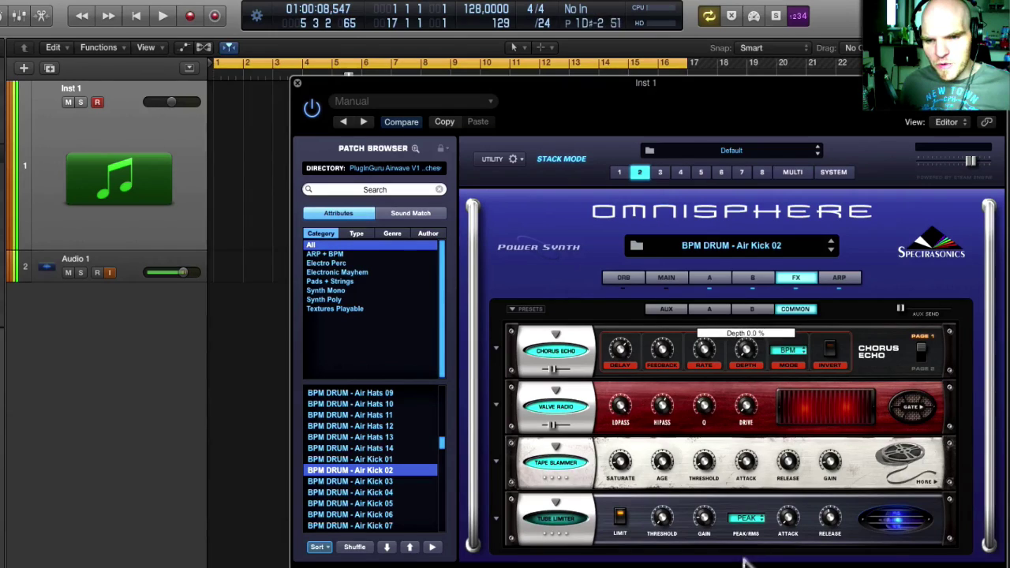
pyautogui.moveTo(706, 362)
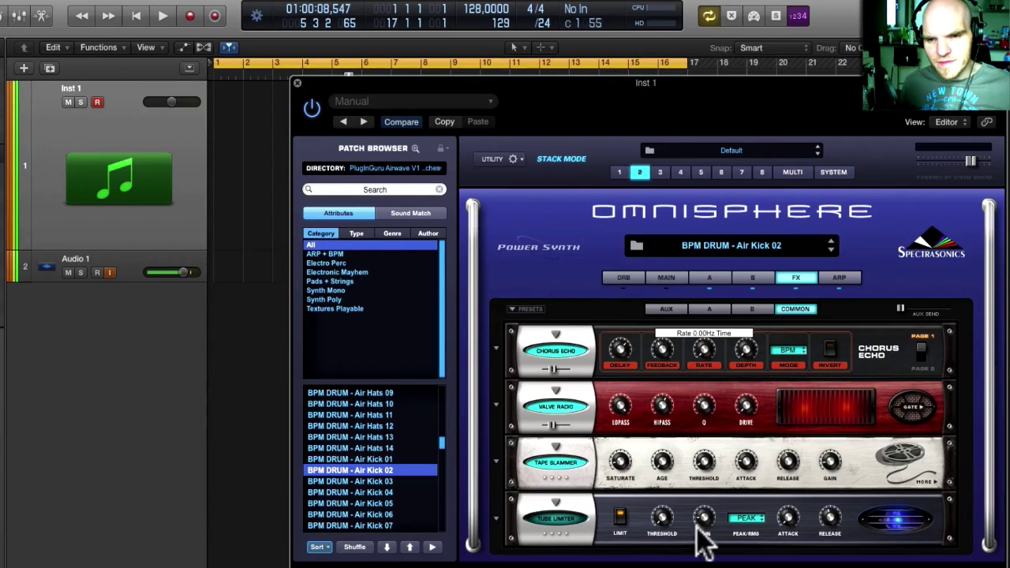
pyautogui.moveTo(667, 363)
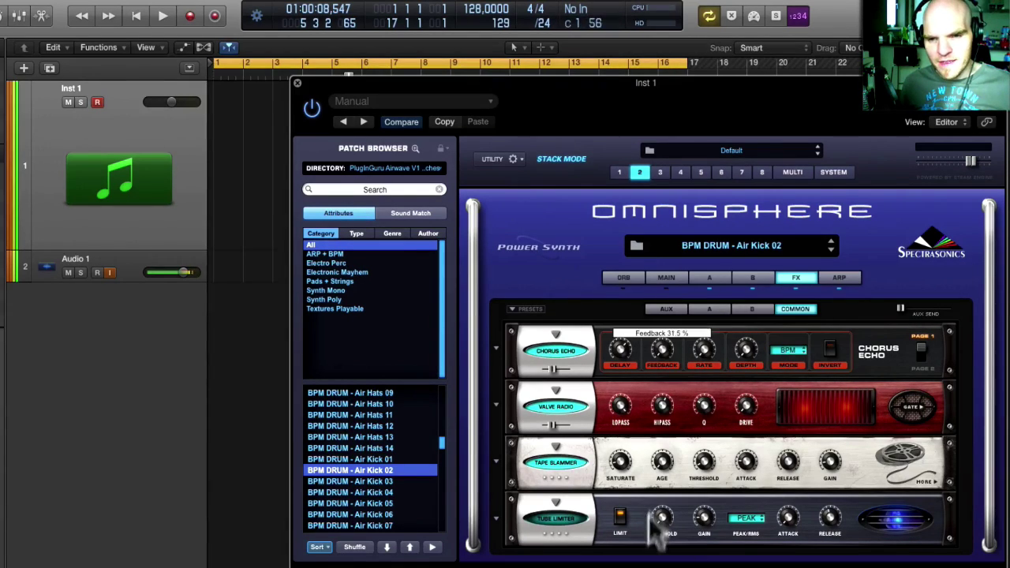
pyautogui.moveTo(623, 359)
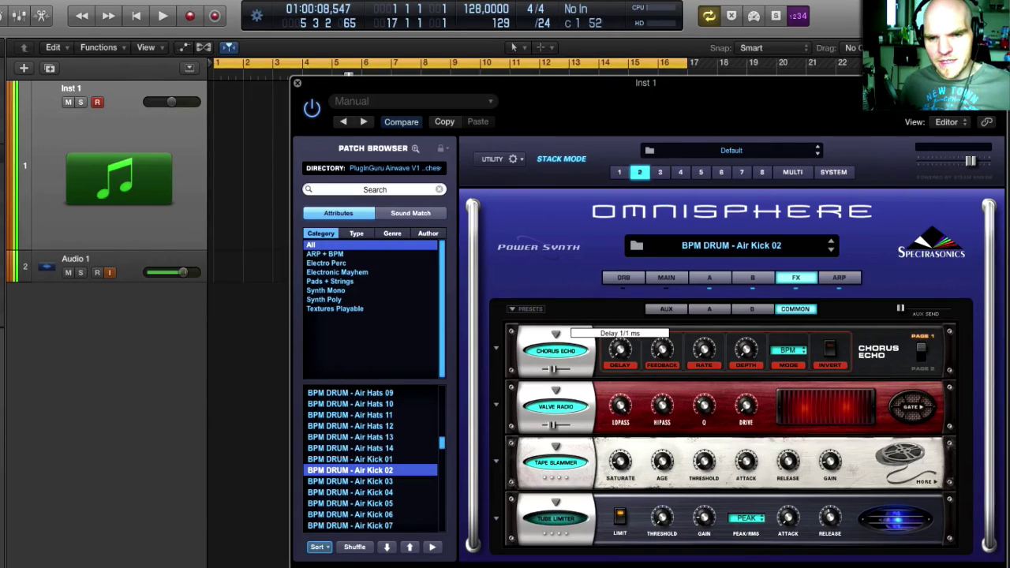
# - Set the Chorus Echo's mode to Chorus1, adjust its Delay and raise its Mix to 100 %
pyautogui.click(786, 349)
pyautogui.click(787, 352)
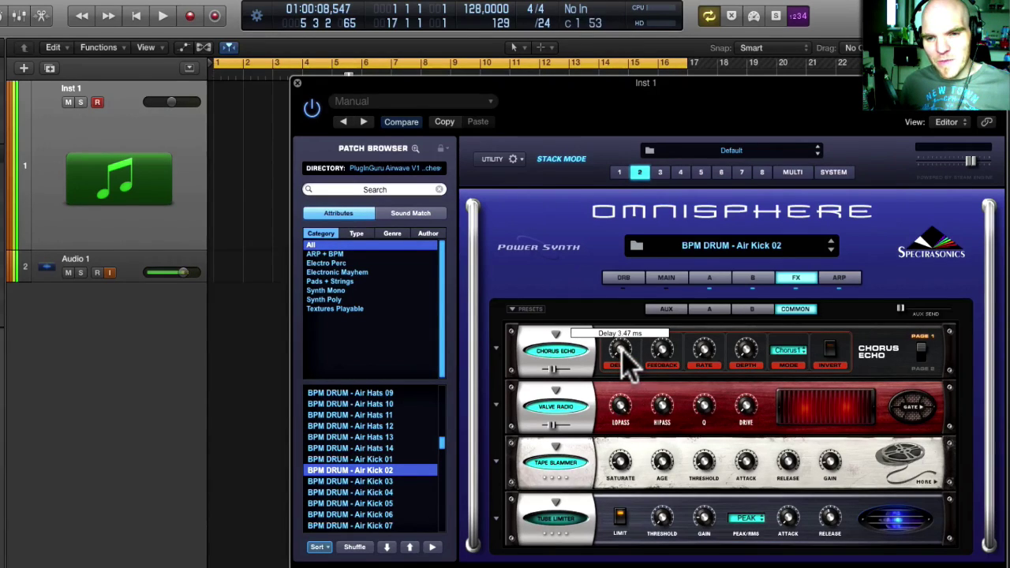
pyautogui.moveTo(622, 355); pyautogui.dragTo(613, 365)
pyautogui.moveTo(552, 366); pyautogui.dragTo(683, 379)
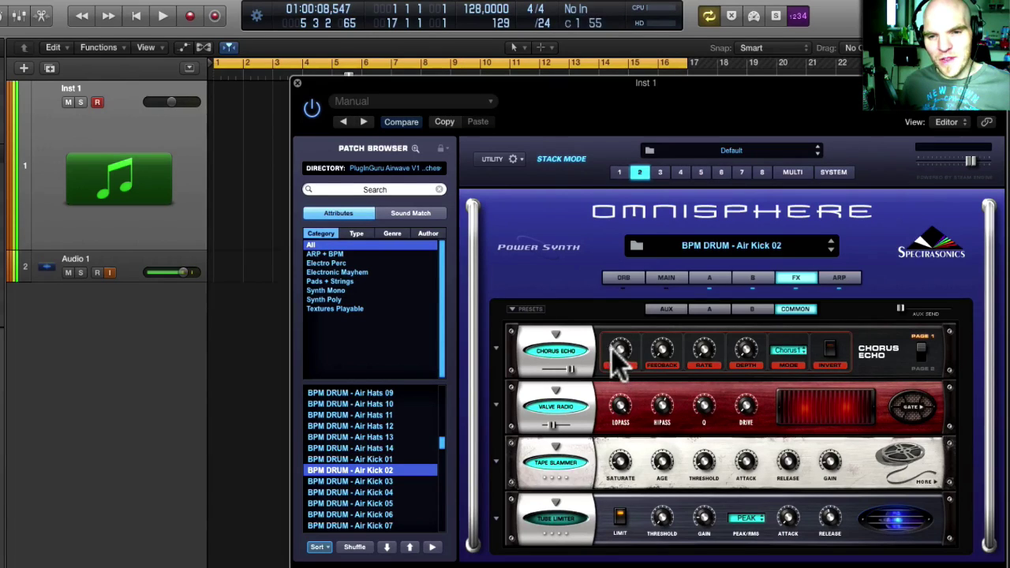
# - Fine-tune the Chorus Echo's Delay by ear, comparing a low Mix with 100 % and leaving the Mix at 100 %
pyautogui.moveTo(619, 352)
pyautogui.mouseDown()
pyautogui.moveTo(636, 233)
pyautogui.moveTo(621, 352)
pyautogui.mouseUp()
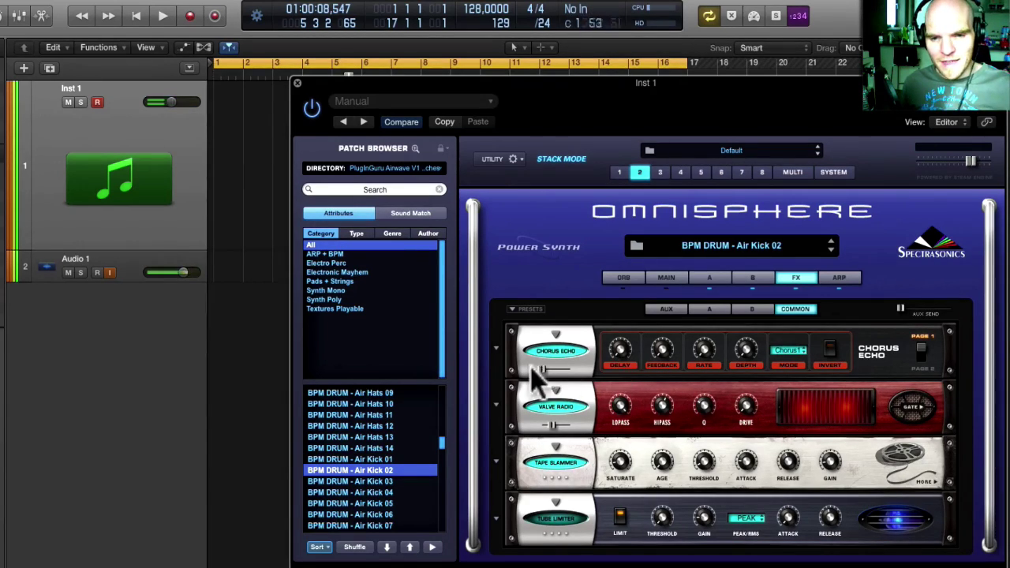
pyautogui.moveTo(543, 368); pyautogui.dragTo(721, 373)
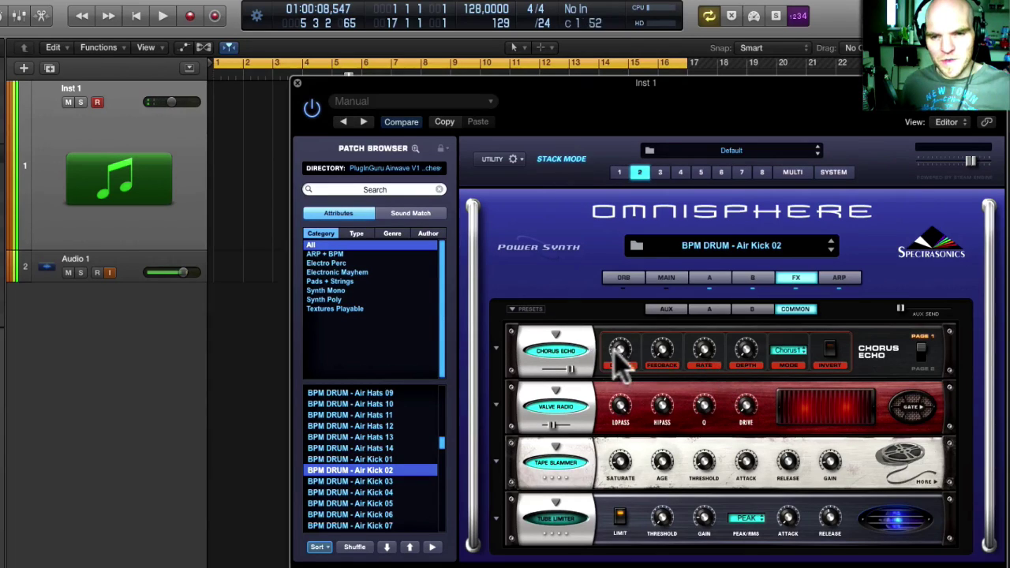
pyautogui.moveTo(622, 363)
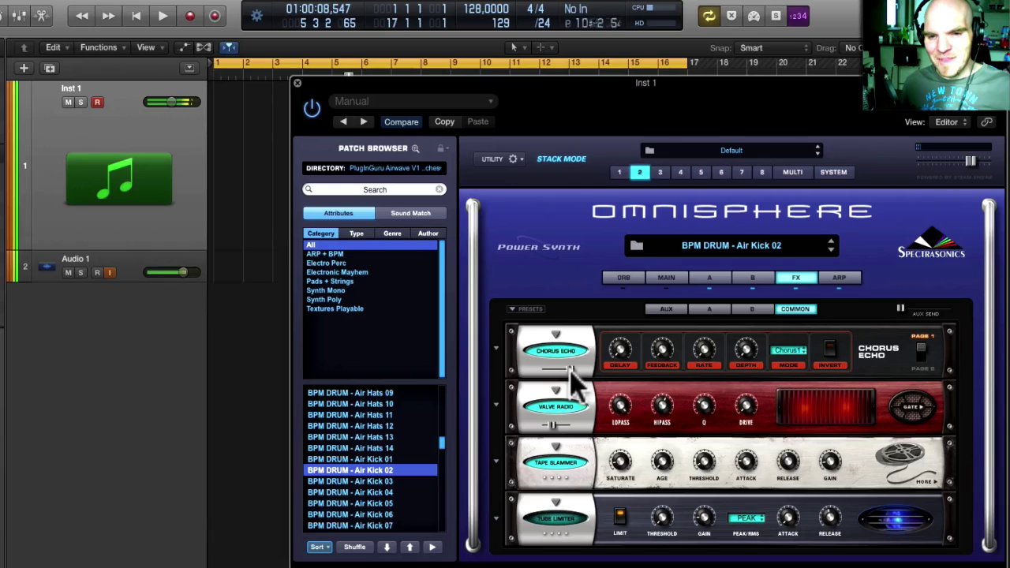
pyautogui.moveTo(569, 367); pyautogui.dragTo(635, 369)
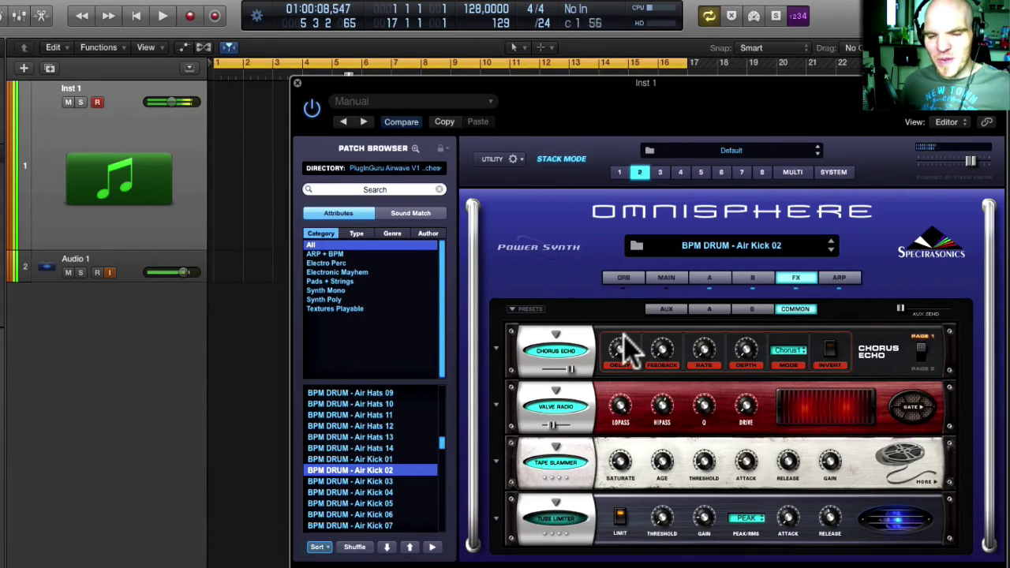
pyautogui.moveTo(620, 343)
pyautogui.mouseDown()
pyautogui.moveTo(623, 355)
pyautogui.moveTo(621, 342)
pyautogui.mouseUp()
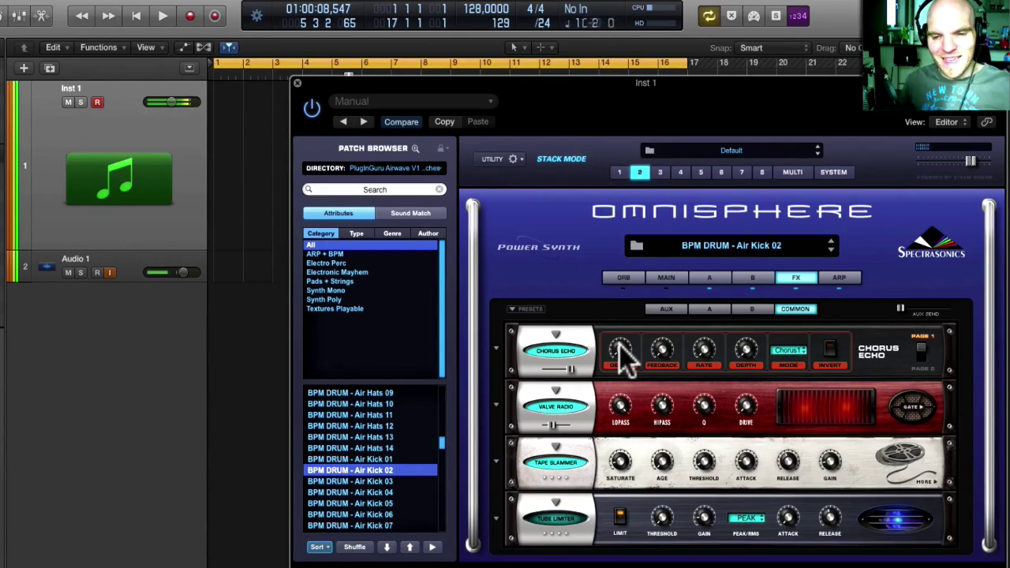
pyautogui.moveTo(620, 345); pyautogui.dragTo(714, 368)
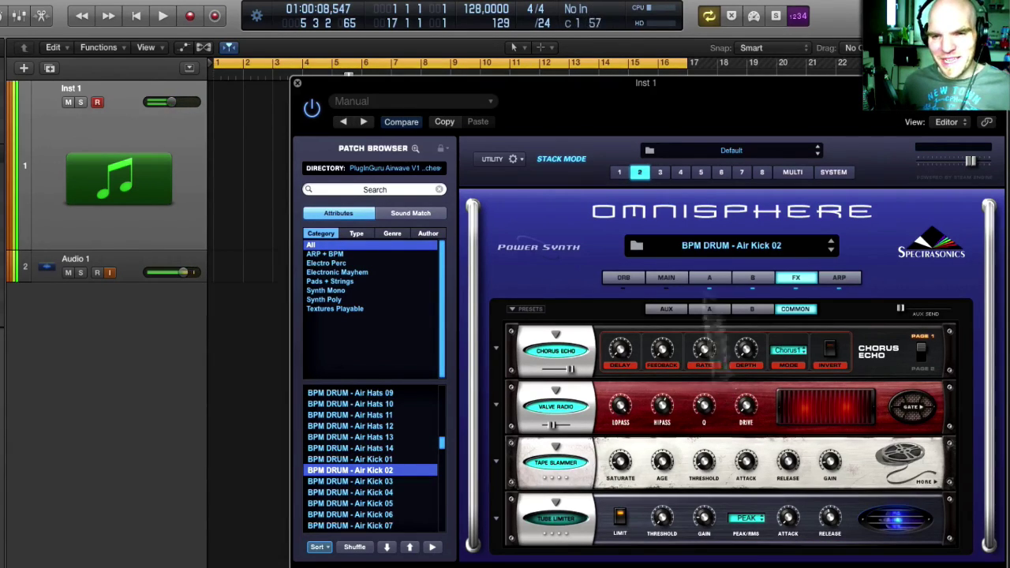
# - Compare the main pages and master filter settings of parts 1 and 2
pyautogui.click(618, 173)
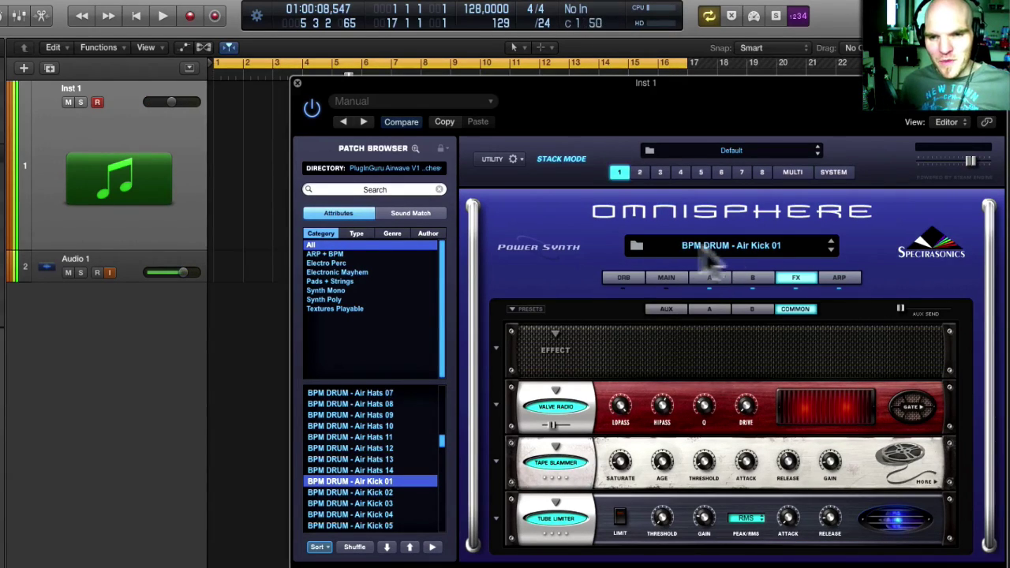
pyautogui.click(665, 279)
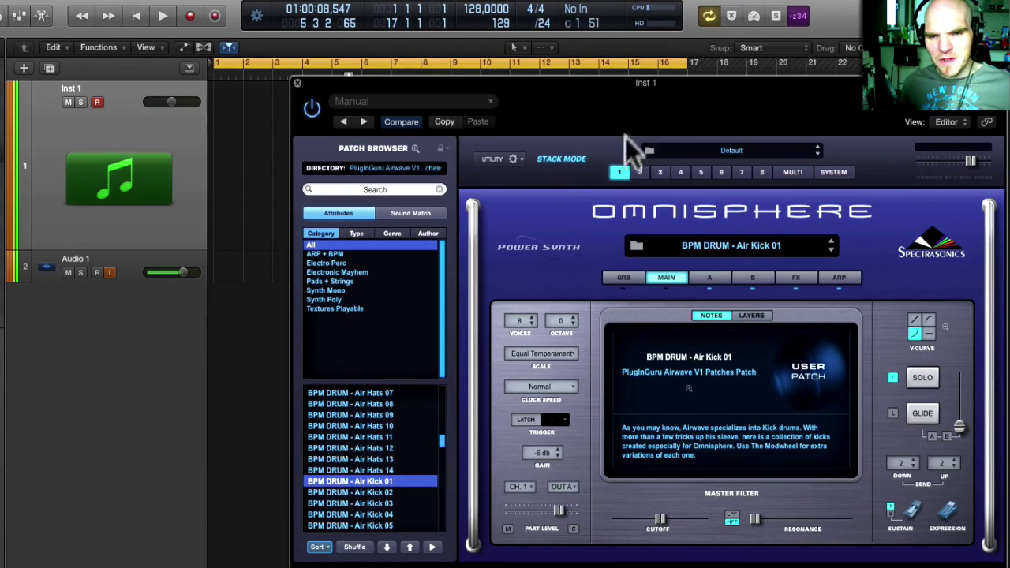
pyautogui.click(641, 172)
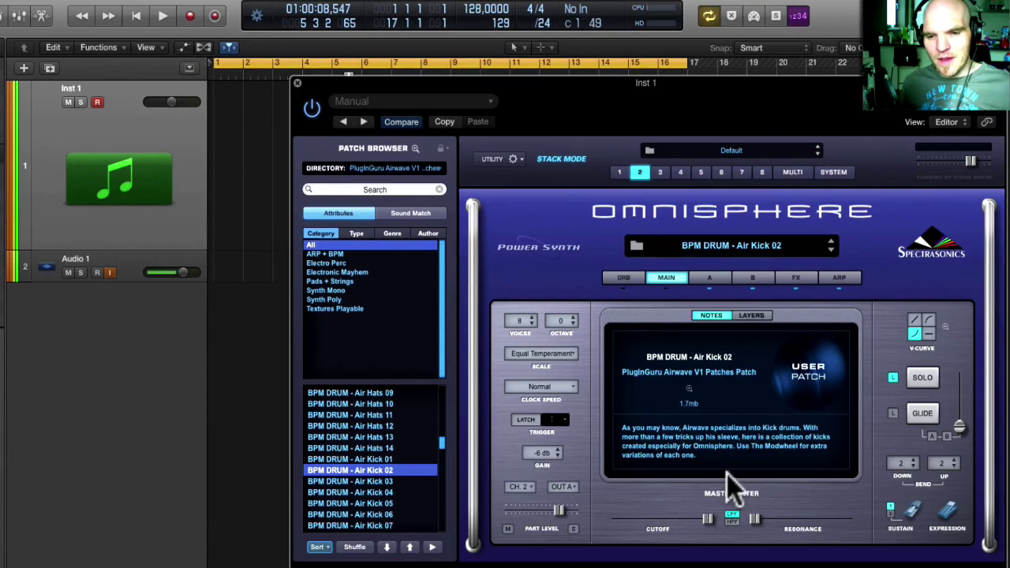
# - Set the Delay of the Chorus Echo in part 2's common effects rack to 3.77 ms and check its Mix
pyautogui.click(796, 277)
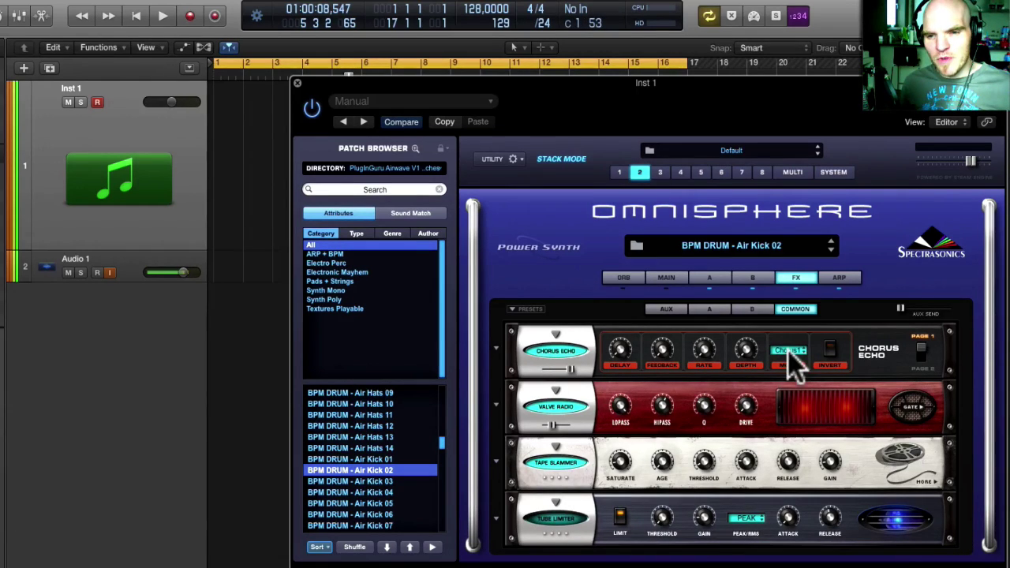
pyautogui.moveTo(622, 357)
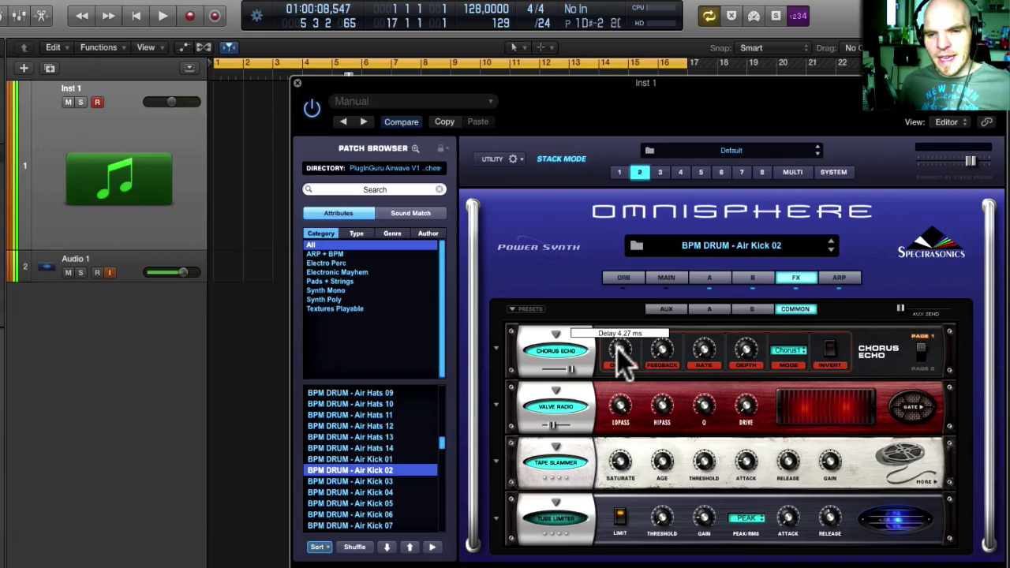
pyautogui.scroll(5, 621, 356)
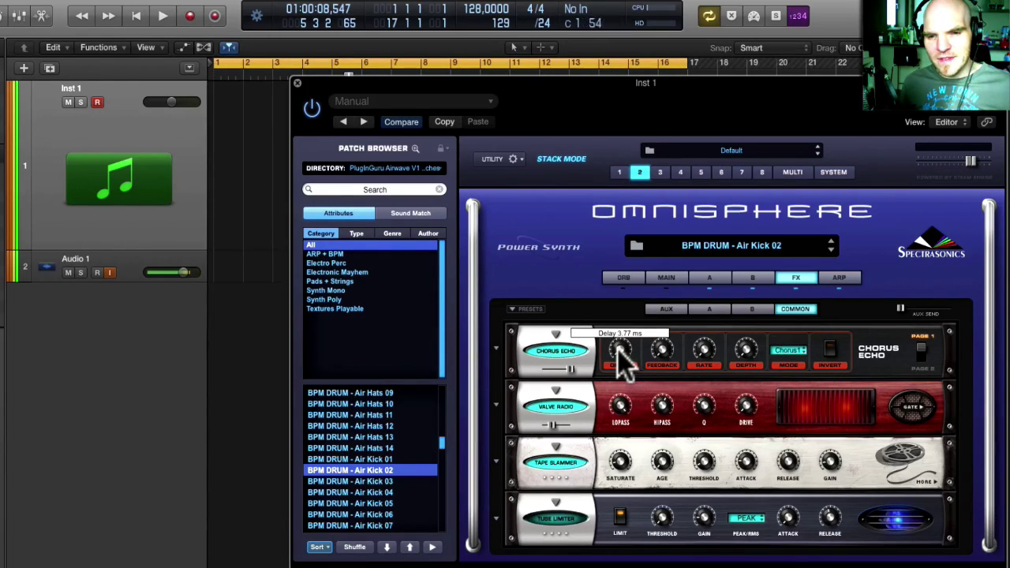
pyautogui.moveTo(544, 380)
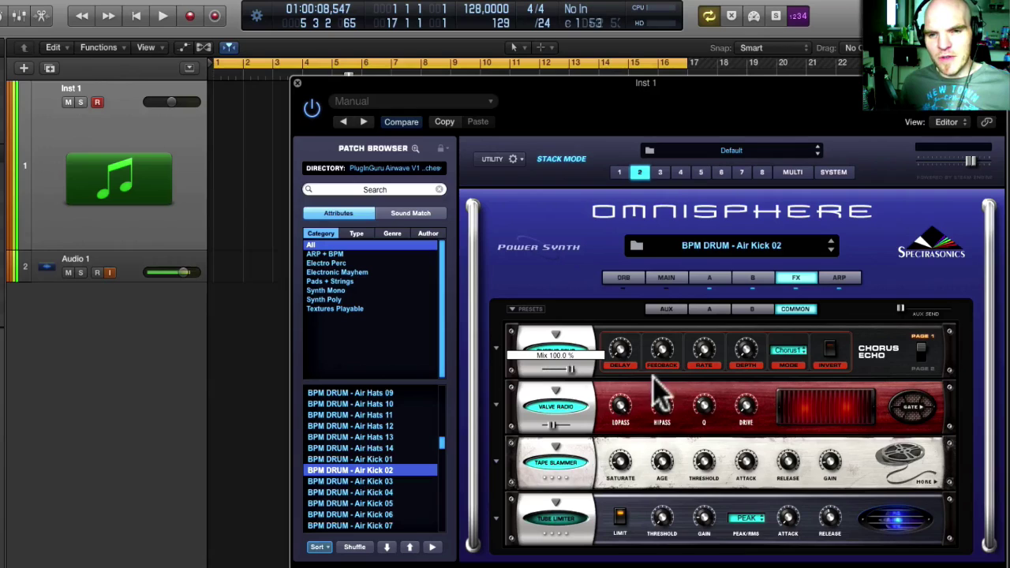
# - Check the common and layer A effects racks of part 3, BPM DRUM - Air Hats 01
pyautogui.click(660, 172)
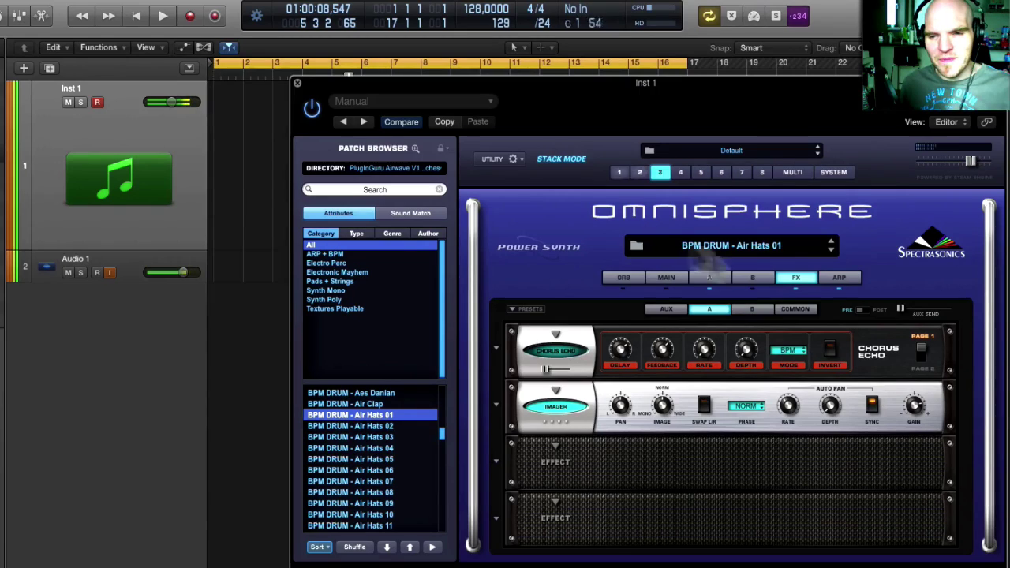
pyautogui.click(789, 310)
pyautogui.click(711, 310)
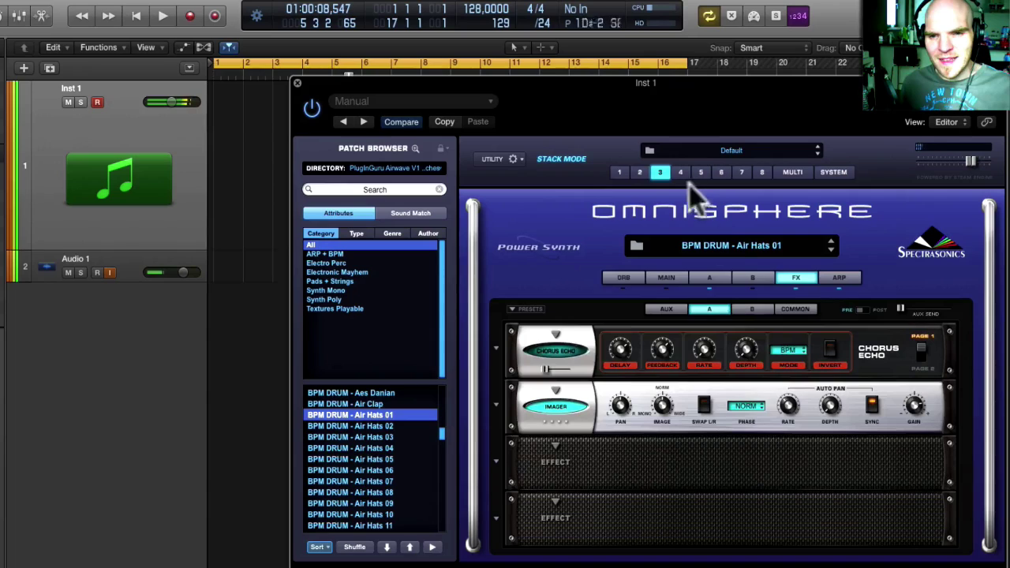
# - Compare the layered kick with part 2's Chorus Echo bypassed and switched back on
pyautogui.click(640, 173)
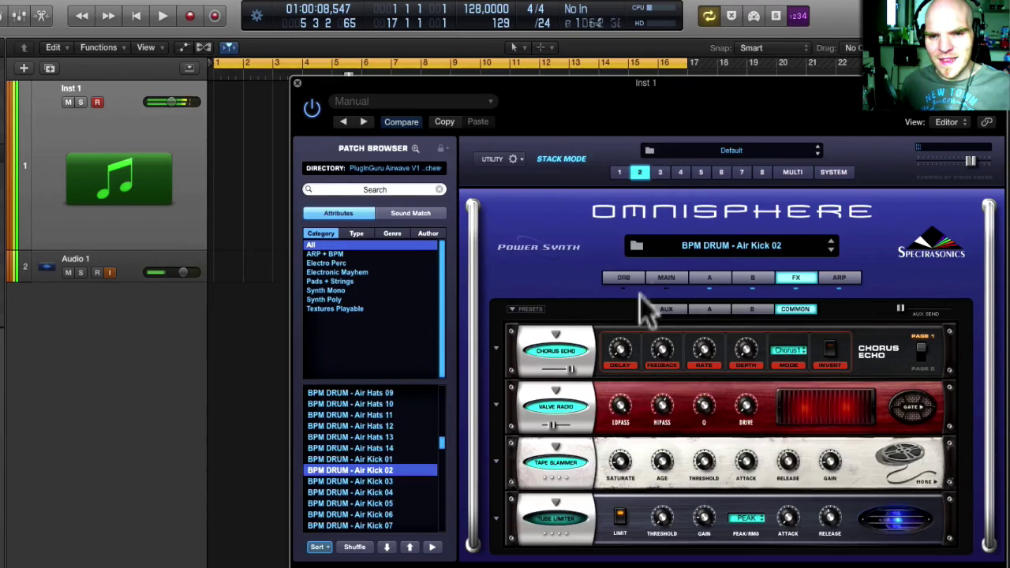
pyautogui.click(562, 354)
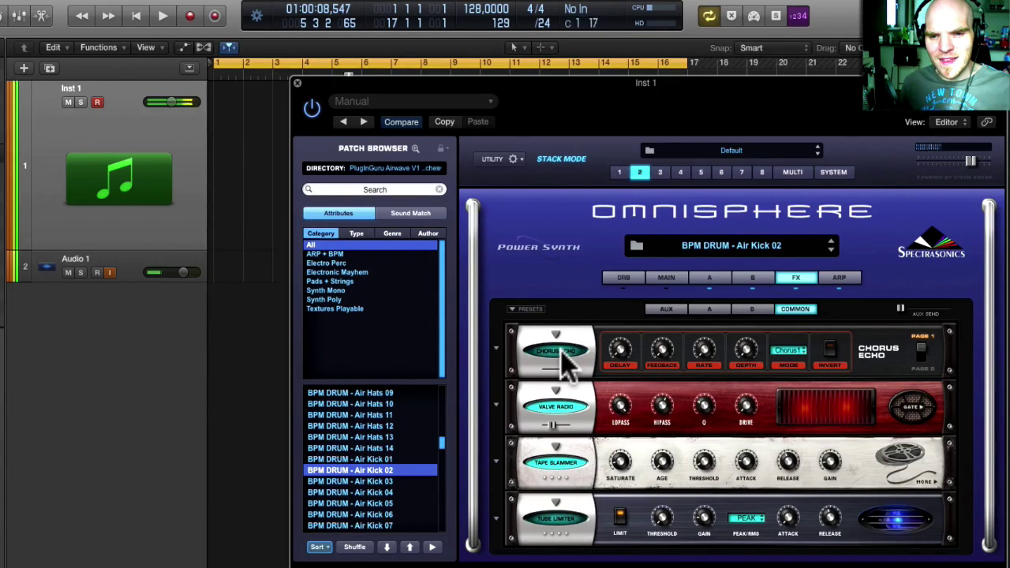
pyautogui.click(561, 356)
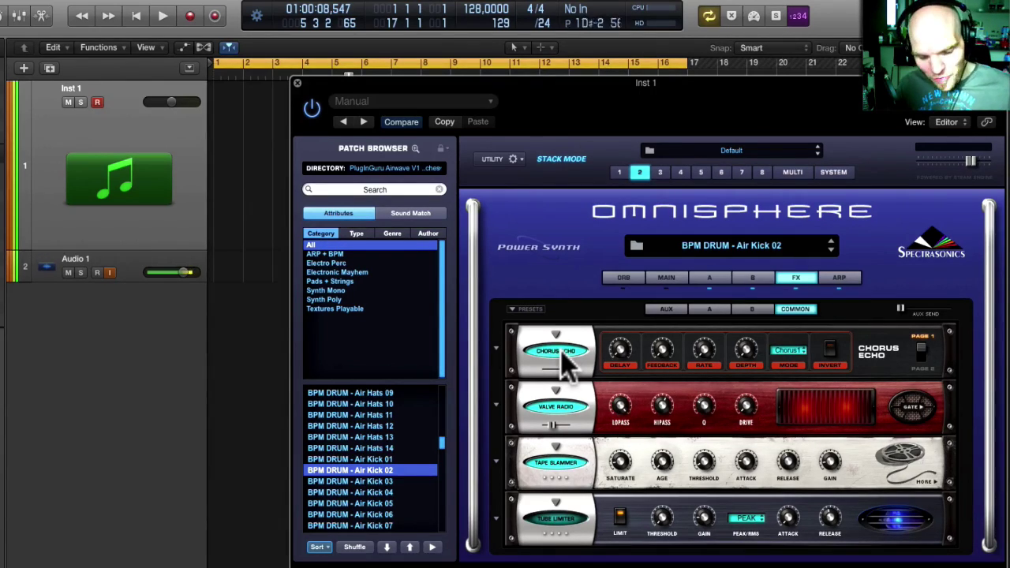
# - Switch to the web browser and show the Airwave V1 for Omnisphere 2 product page on pluginguru.com
pyautogui.press('super+Tab')
pyautogui.press('super+Tab')
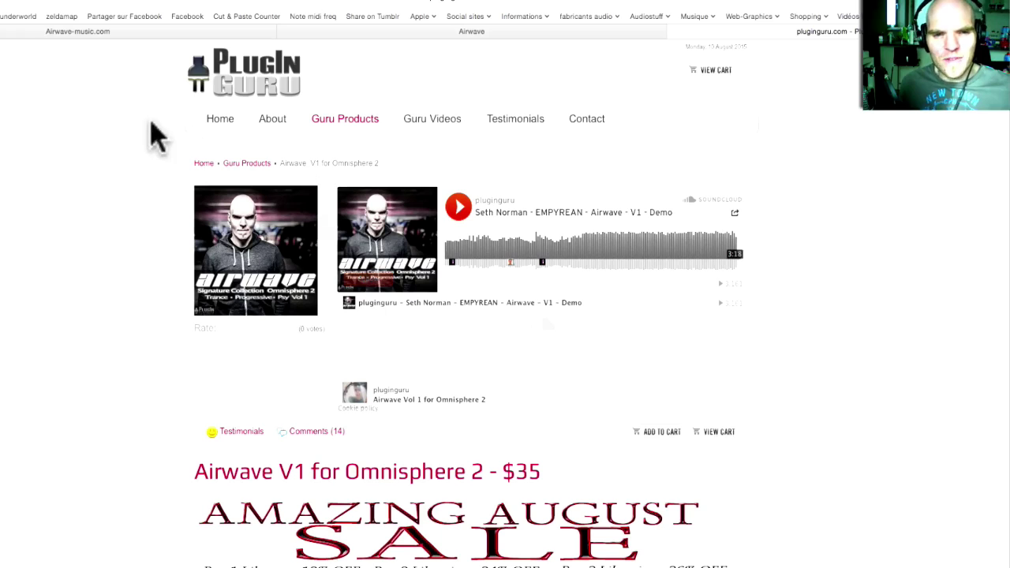
pyautogui.scroll(1, 193, 121)
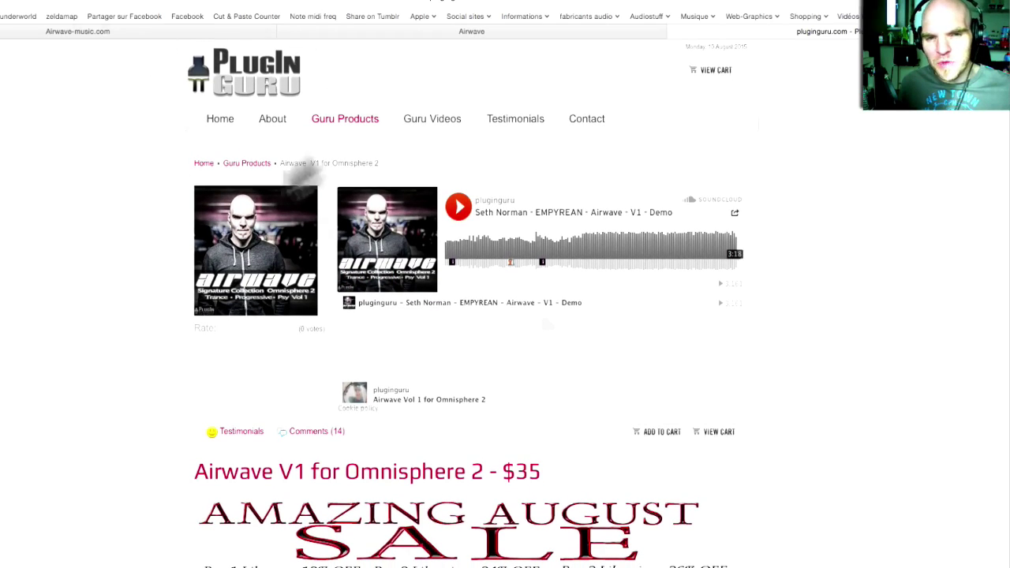